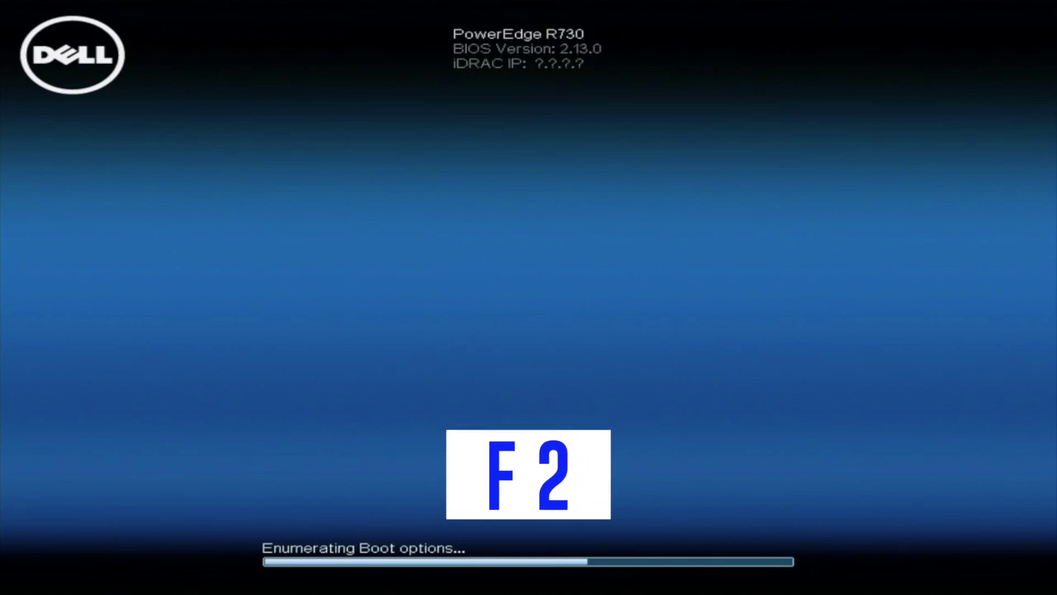
- In System Setup, set Slot 4 under Integrated Devices > Slot Bifurcation to x4 x4 x4 x4 Bifurcation
{"action": "key", "text": "F2"}
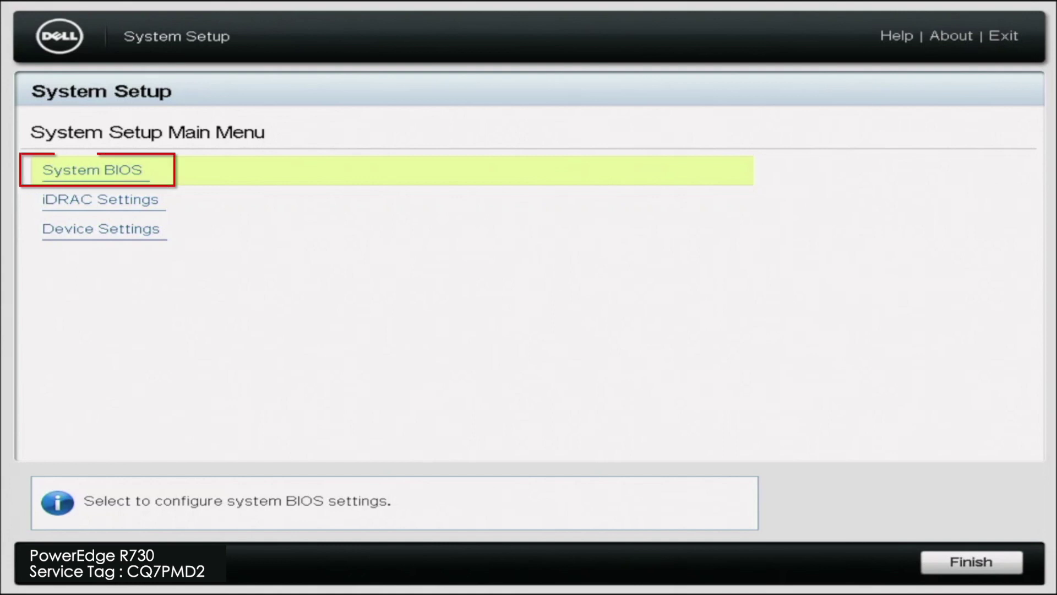
{"action": "key", "text": "Return"}
{"action": "key", "text": "Down"}
{"action": "key", "text": "Down"}
{"action": "key", "text": "Down"}
{"action": "key", "text": "Down"}
{"action": "key", "text": "Down"}
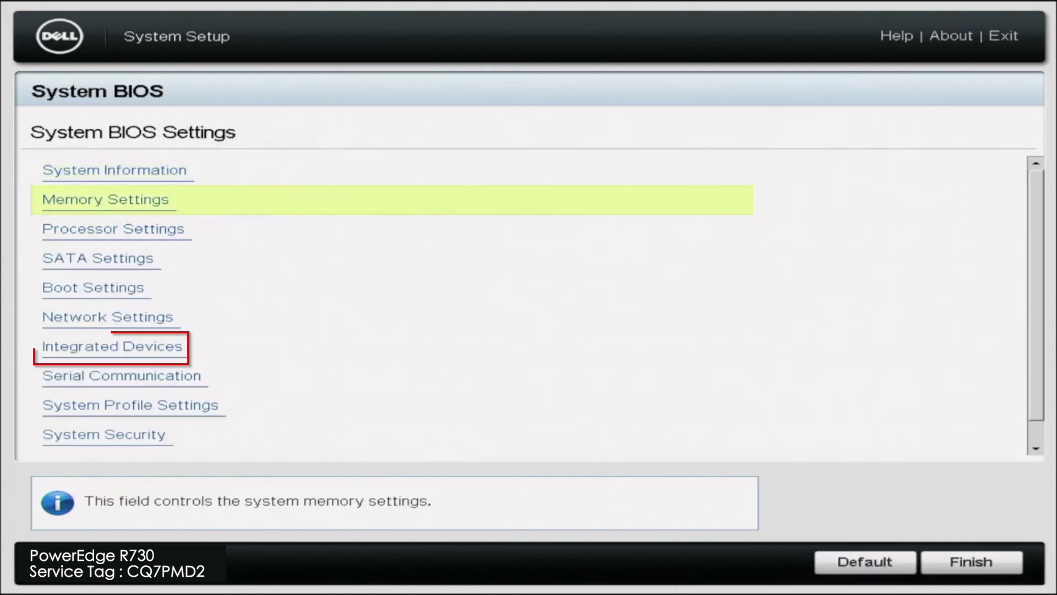
{"action": "key", "text": "Down"}
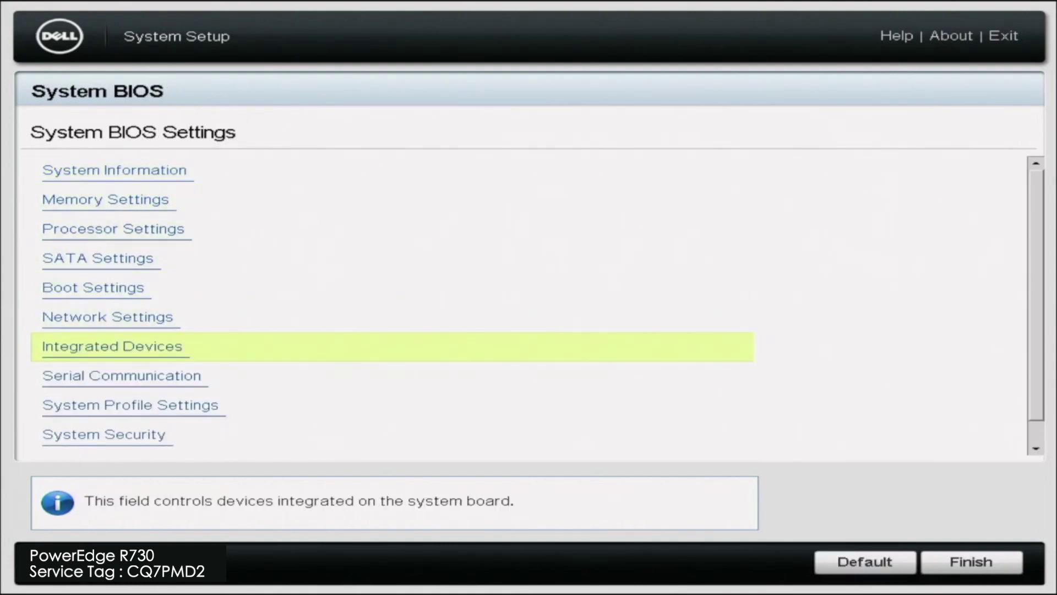
{"action": "key", "text": "Return"}
{"action": "key", "text": "Down"}
{"action": "key", "text": "Down"}
{"action": "key", "text": "Down"}
{"action": "key", "text": "Down"}
{"action": "key", "text": "Down"}
{"action": "key", "text": "Down"}
{"action": "key", "text": "Down"}
{"action": "key", "text": "Down"}
{"action": "key", "text": "Down"}
{"action": "key", "text": "Down"}
{"action": "key", "text": "Down"}
{"action": "key", "text": "Down"}
{"action": "key", "text": "Down"}
{"action": "key", "text": "Down"}
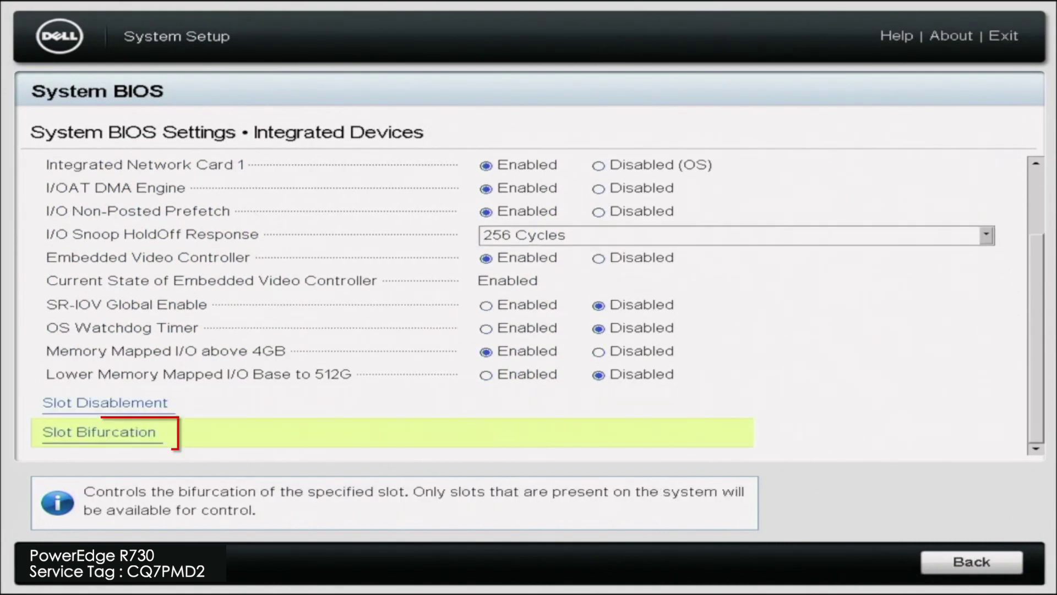
{"action": "key", "text": "Return"}
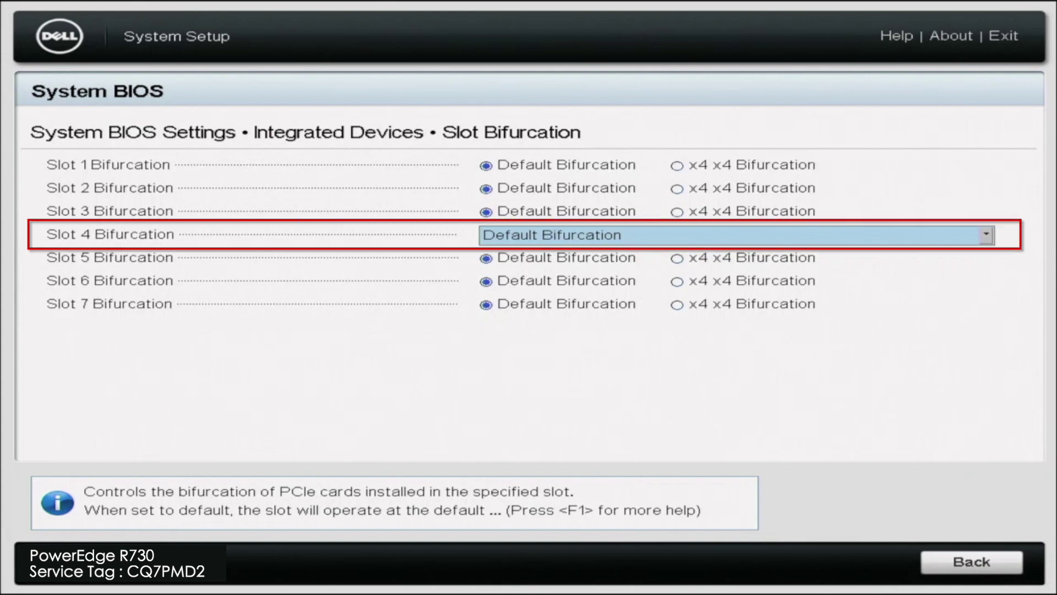
{"action": "key", "text": "Return"}
{"action": "key", "text": "Down"}
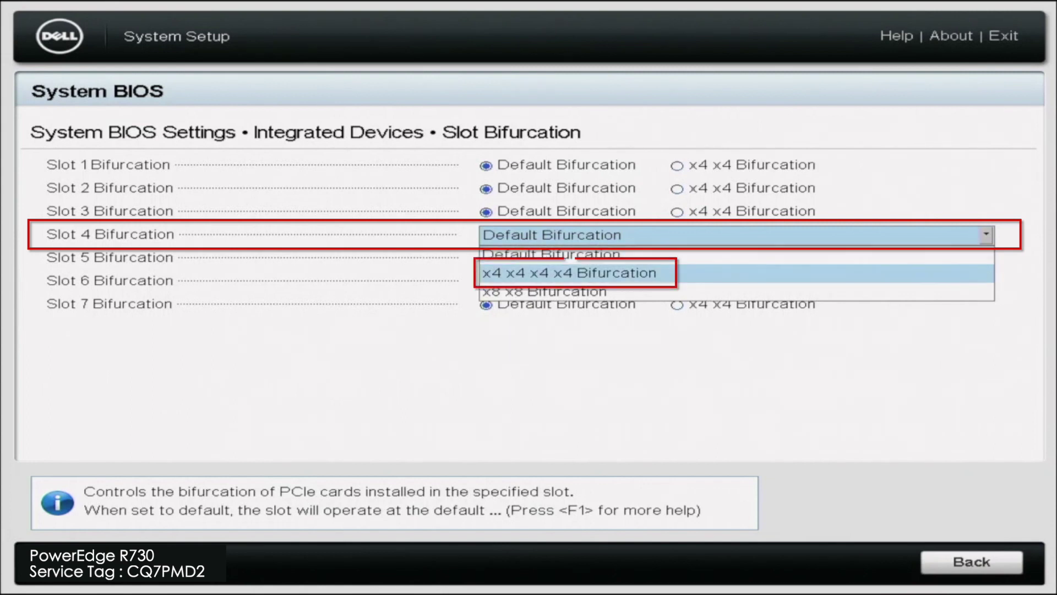
{"action": "key", "text": "Return"}
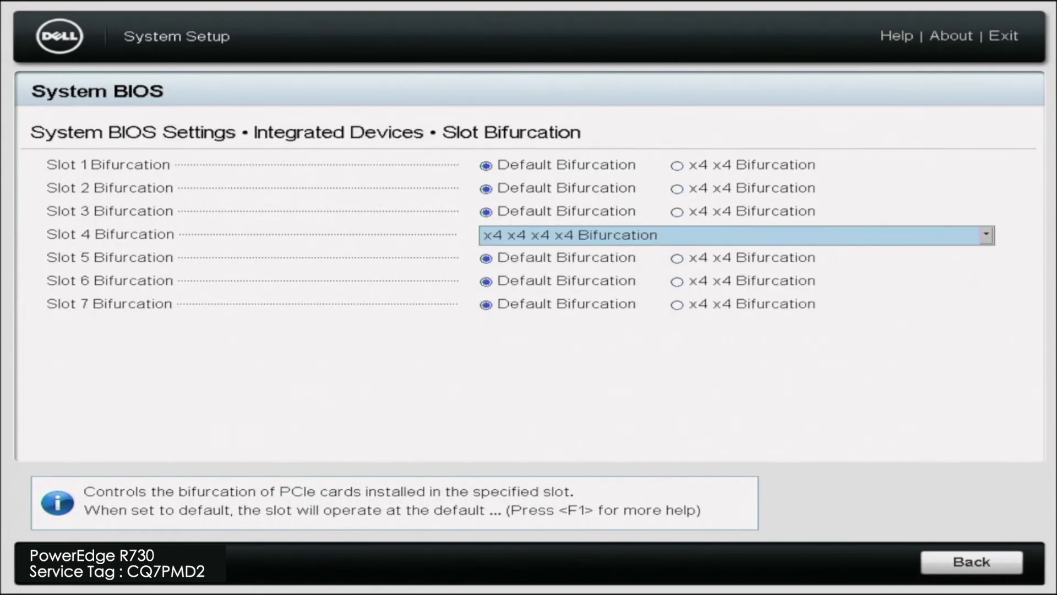
- Exit the System BIOS menus and save the BIOS changes
{"action": "key", "text": "Escape"}
{"action": "key", "text": "Escape"}
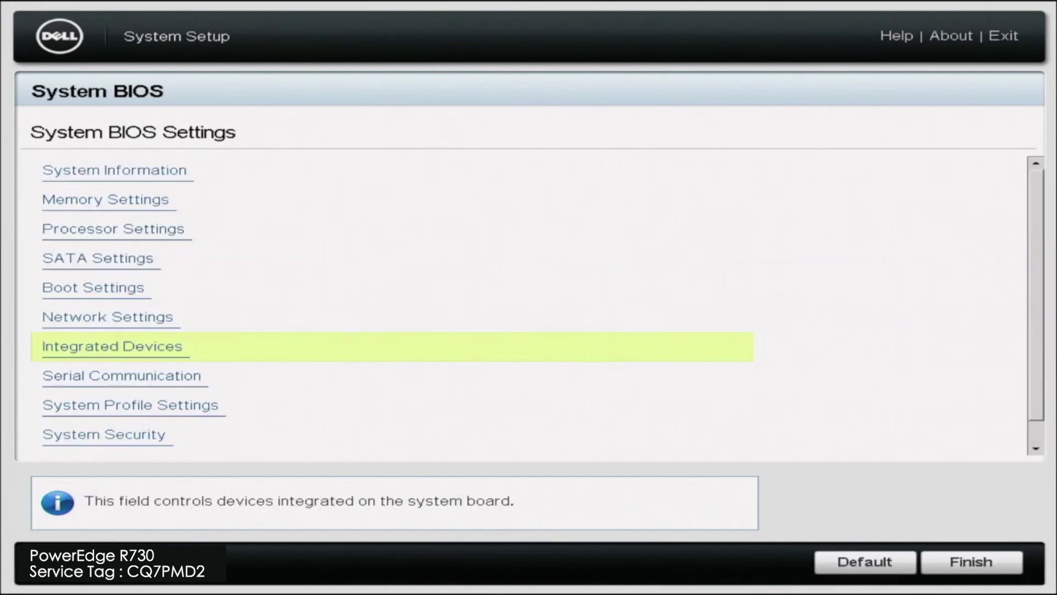
{"action": "key", "text": "Escape"}
{"action": "key", "text": "Return"}
{"action": "key", "text": "Return"}
{"action": "key", "text": "Escape"}
{"action": "key", "text": "Escape"}
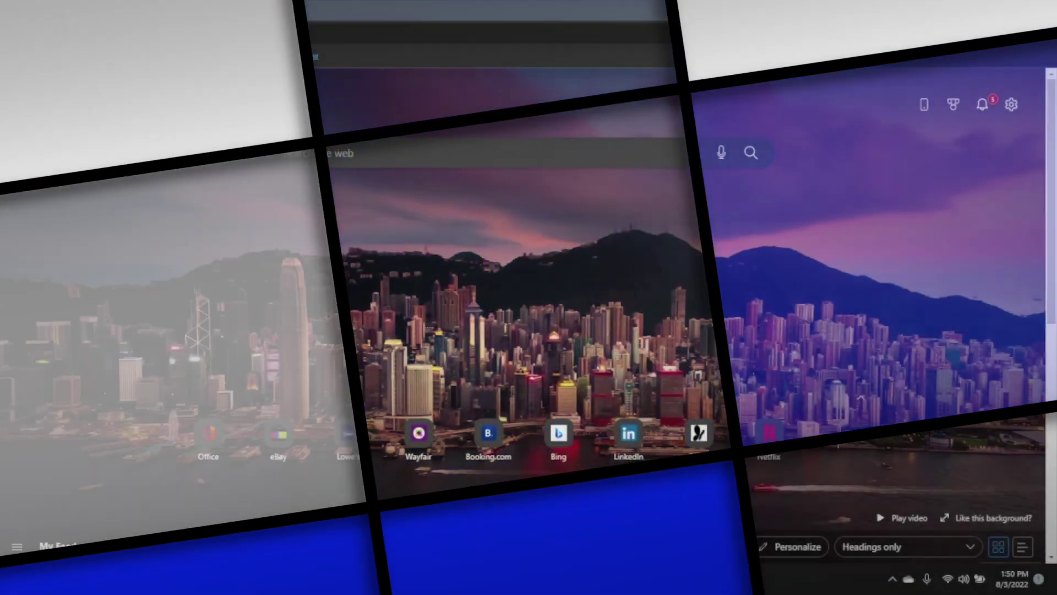
- Load the ESXi Host Client at 172.16.50.194 and go to the Storage page
{"action": "type", "text": "172.16.50.194"}
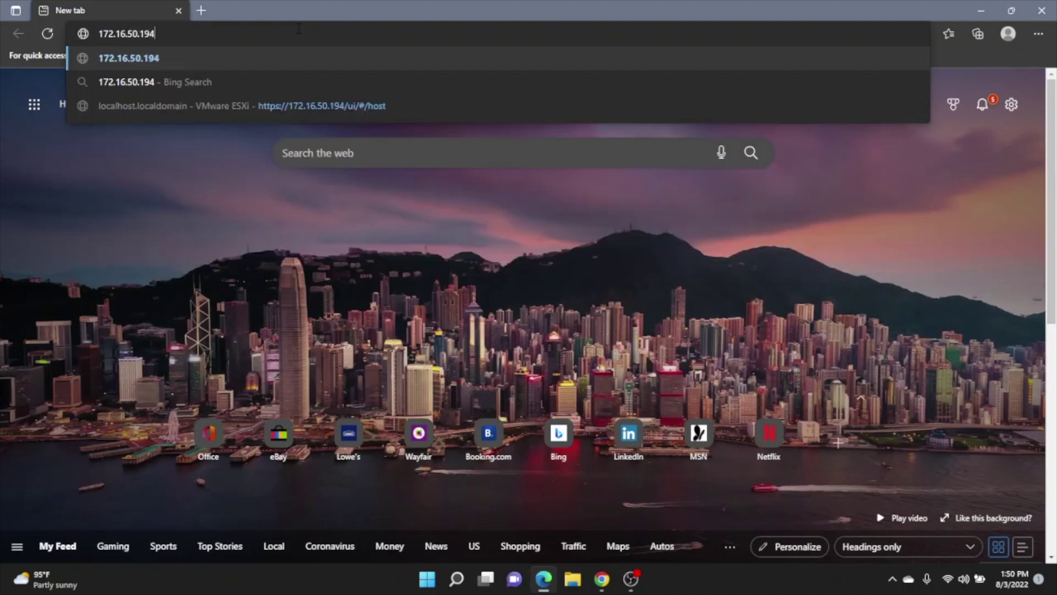
{"action": "key", "text": "Return"}
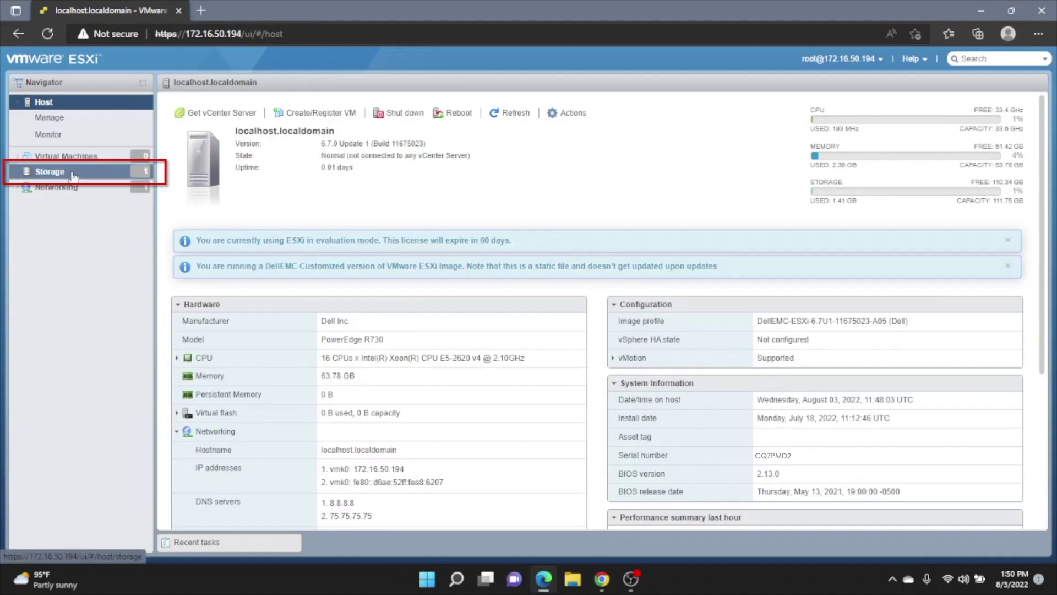
{"action": "left_click", "coordinate": [73, 176]}
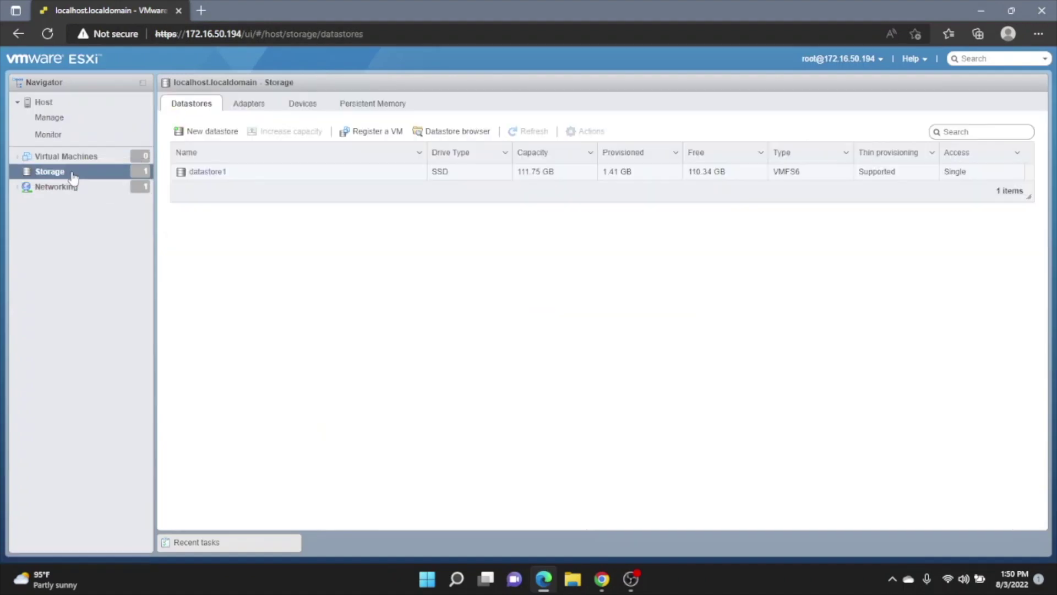
- Create VMFS datastore LabDS1 using full-disk VMFS 6 partitioning, confirming the disk erase
{"action": "left_click", "coordinate": [213, 131]}
{"action": "left_click", "coordinate": [700, 487]}
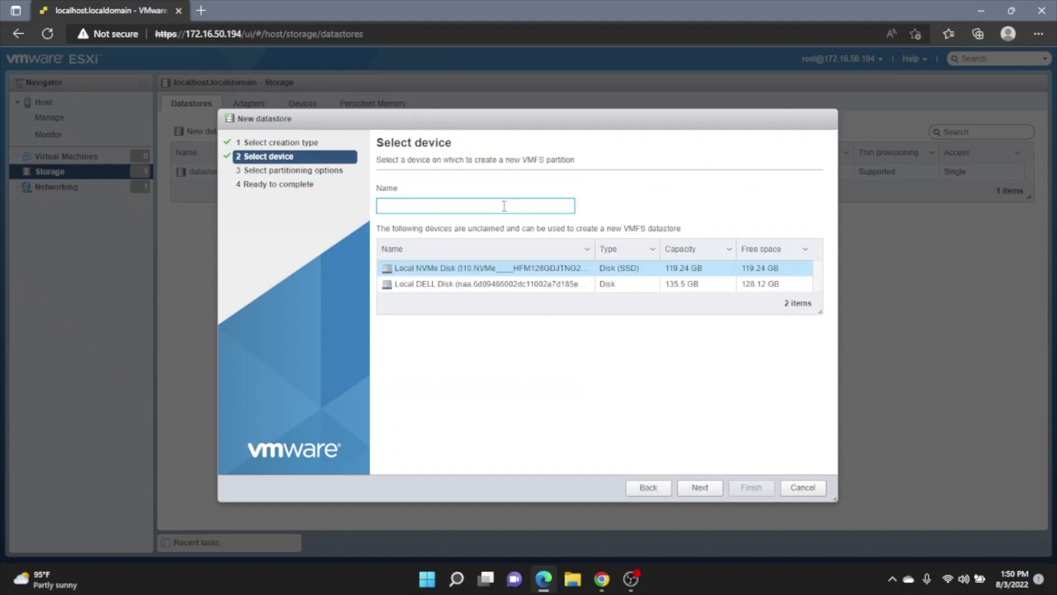
{"action": "type", "text": "LabDS1"}
{"action": "left_click", "coordinate": [682, 489]}
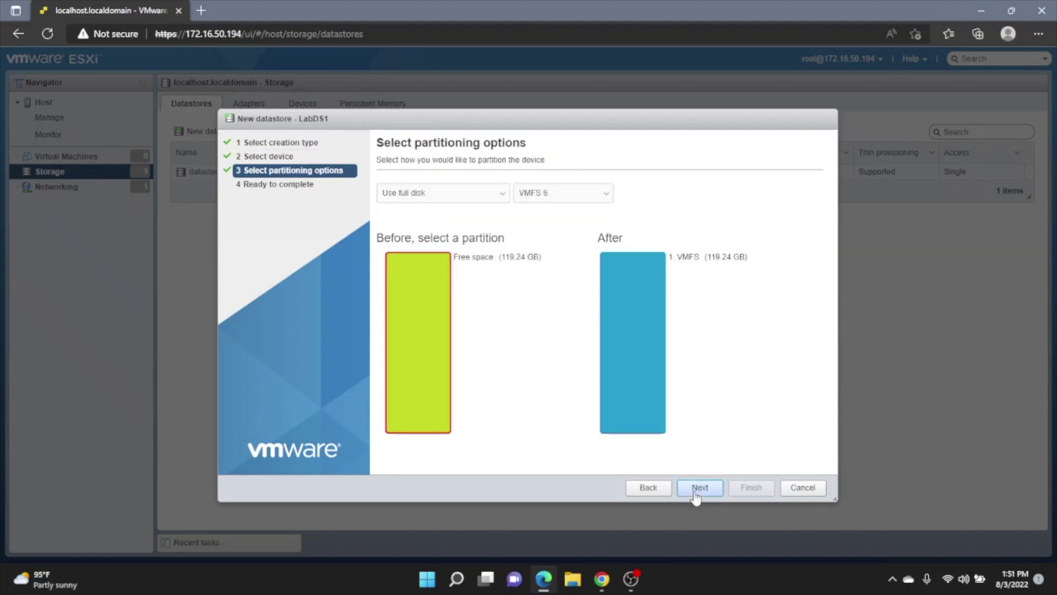
{"action": "left_click", "coordinate": [696, 493]}
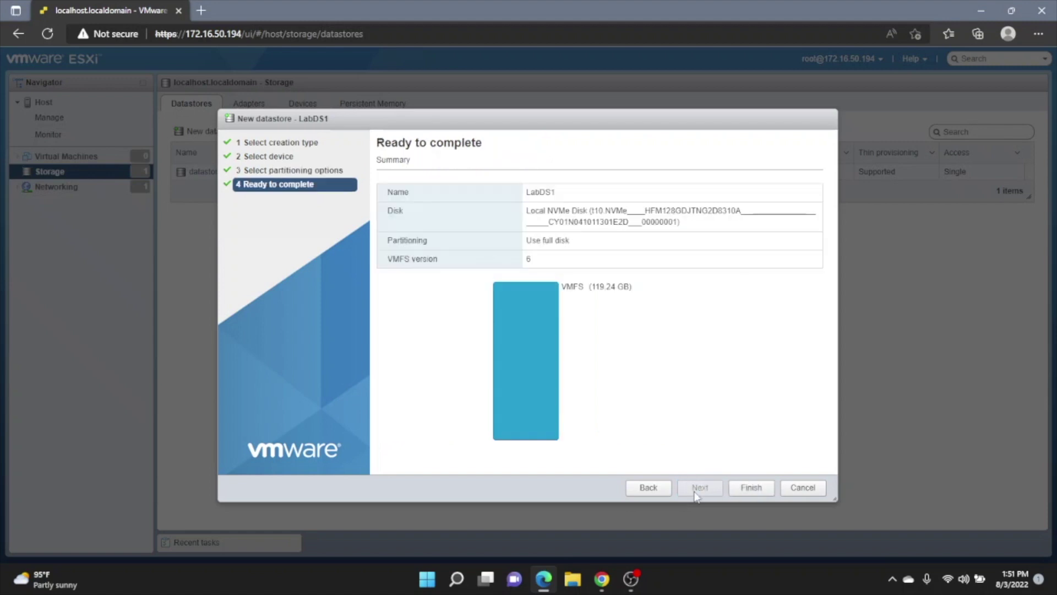
{"action": "left_click", "coordinate": [750, 488]}
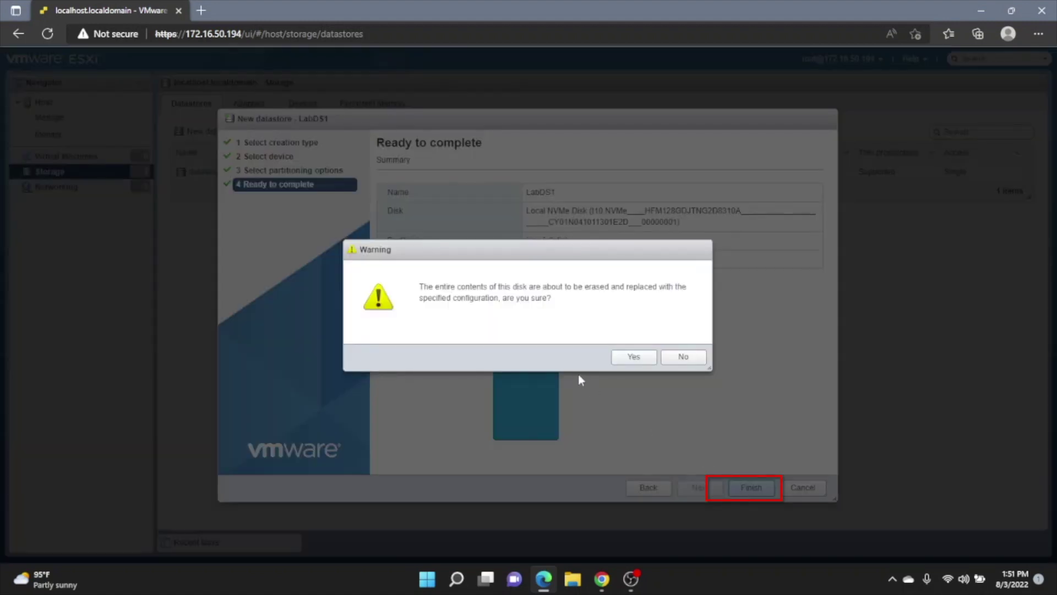
{"action": "left_click", "coordinate": [628, 357]}
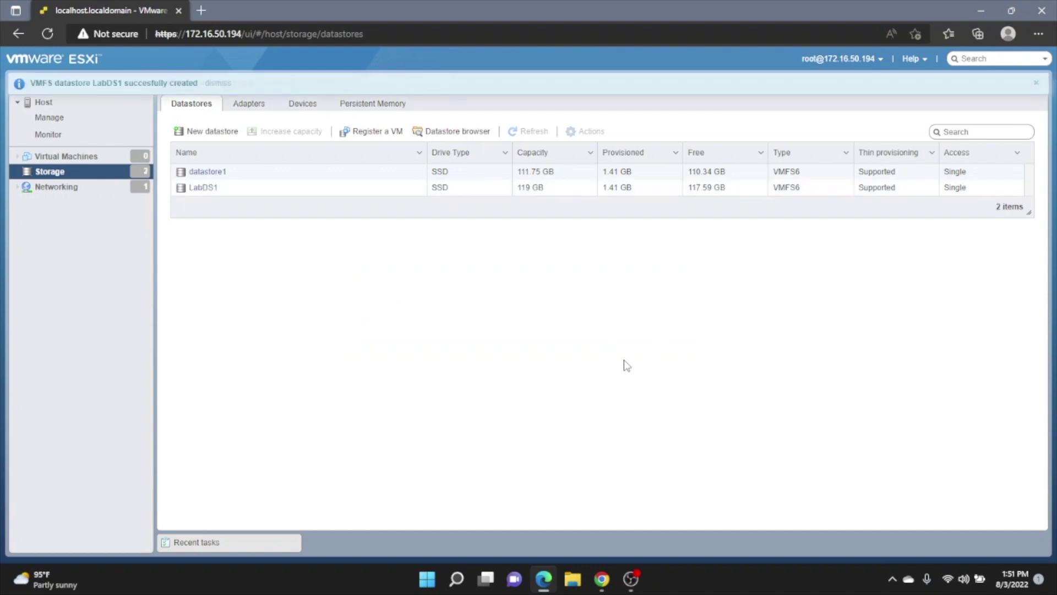
- In LabDS1's datastore browser, create an ISOs directory and open it
{"action": "left_click", "coordinate": [212, 190]}
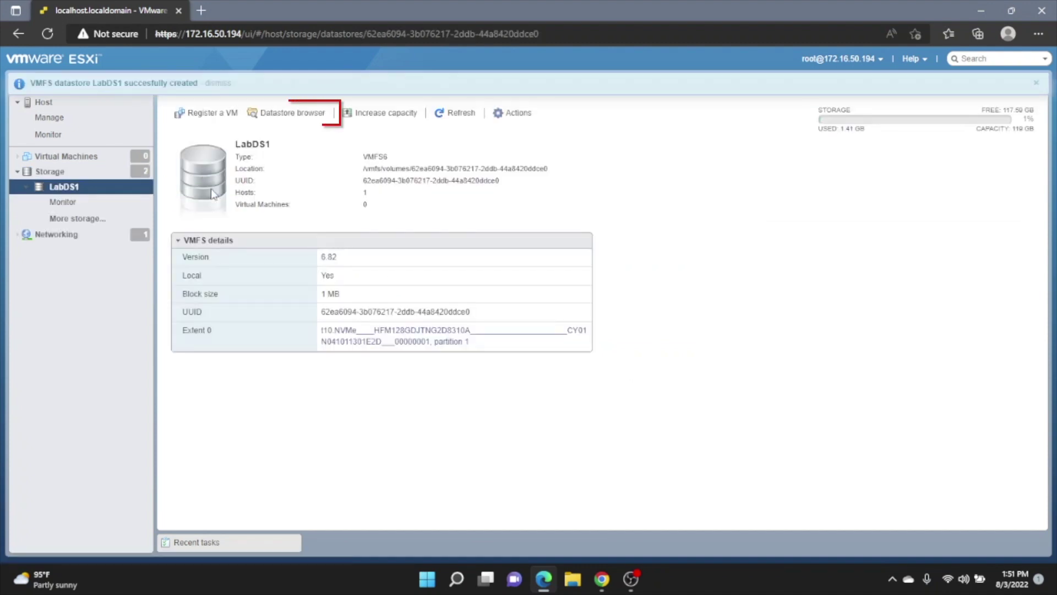
{"action": "left_click", "coordinate": [286, 117]}
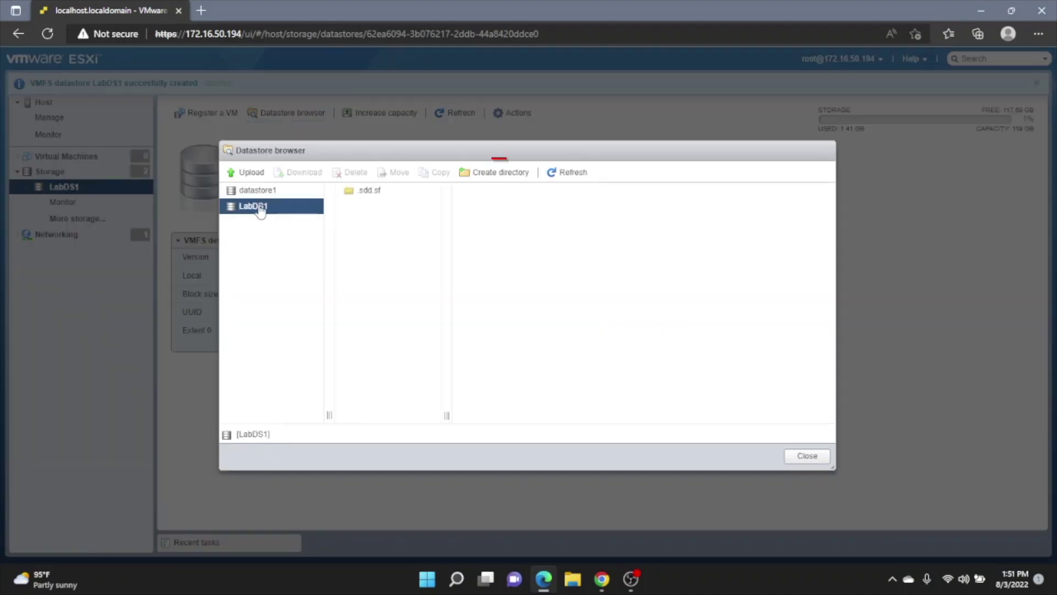
{"action": "left_click", "coordinate": [478, 175]}
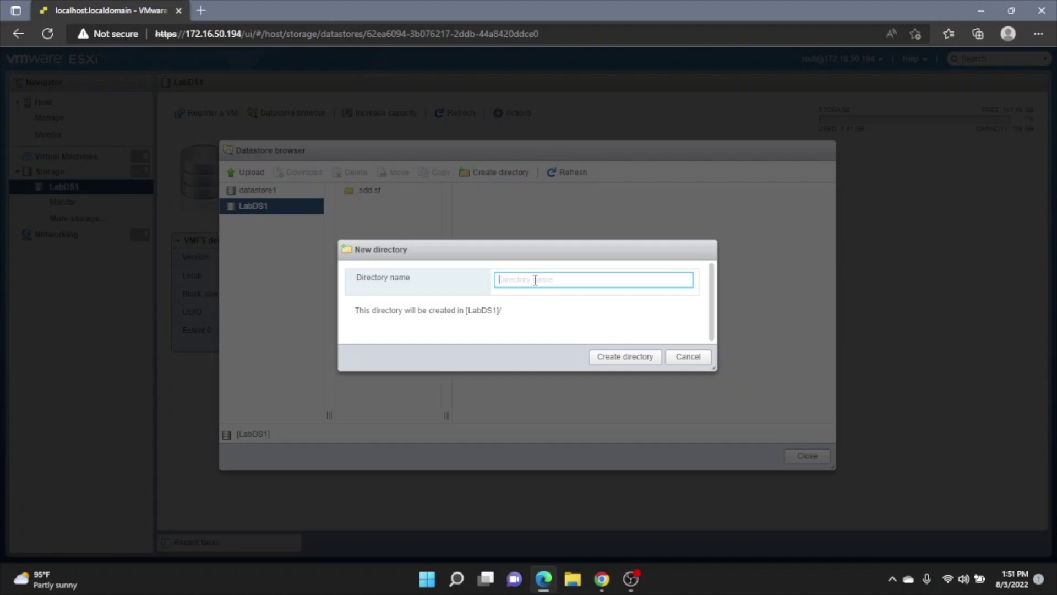
{"action": "type", "text": "ISOs"}
{"action": "left_click", "coordinate": [621, 358]}
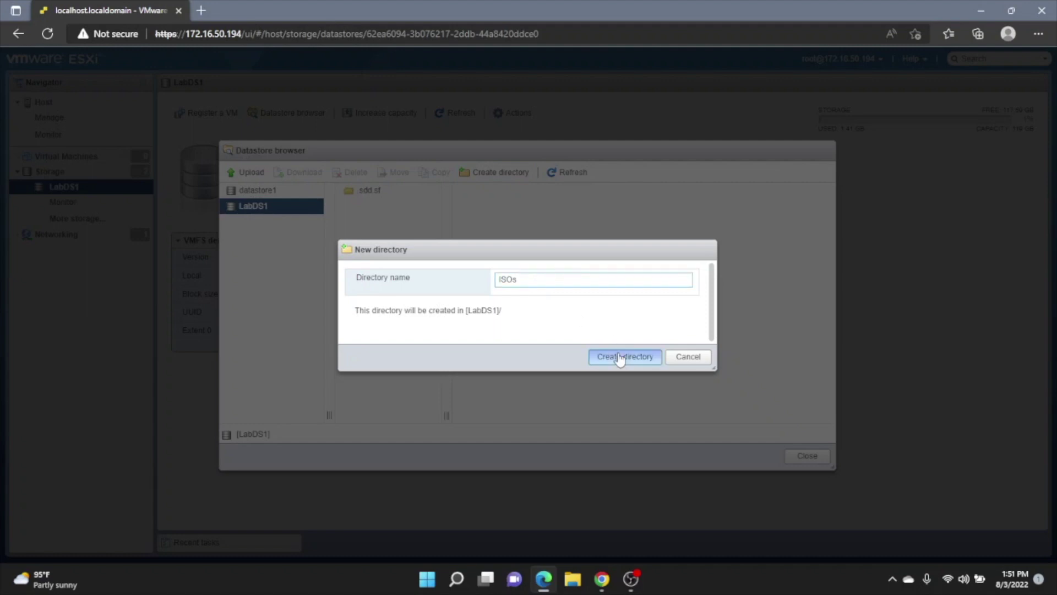
{"action": "left_click", "coordinate": [392, 208]}
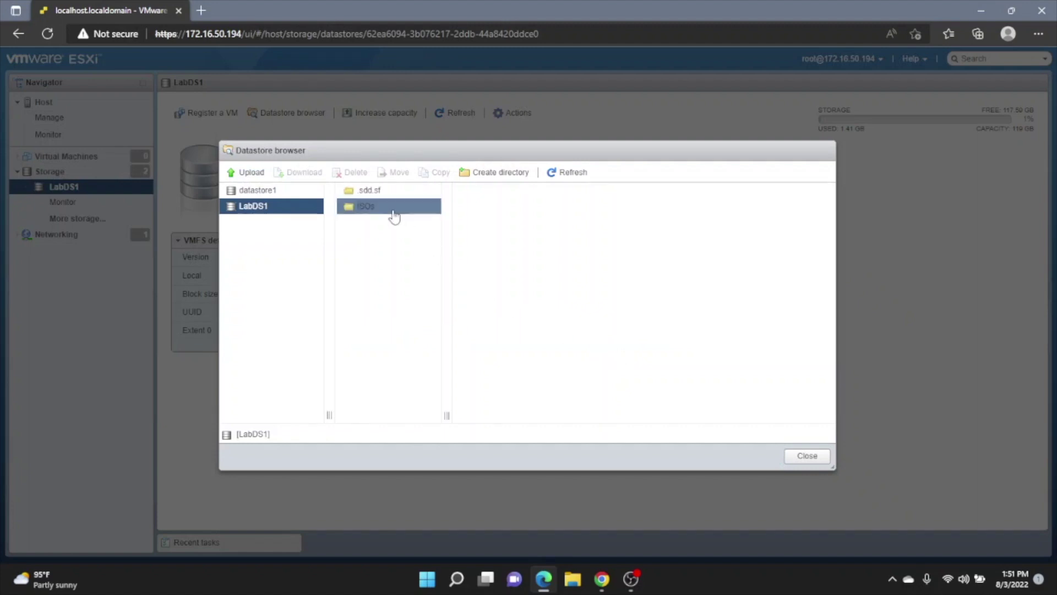
- Upload the Windows Server 2016 ISO from the Desktop's windows server 2016 folder into ISOs
{"action": "left_click", "coordinate": [246, 174]}
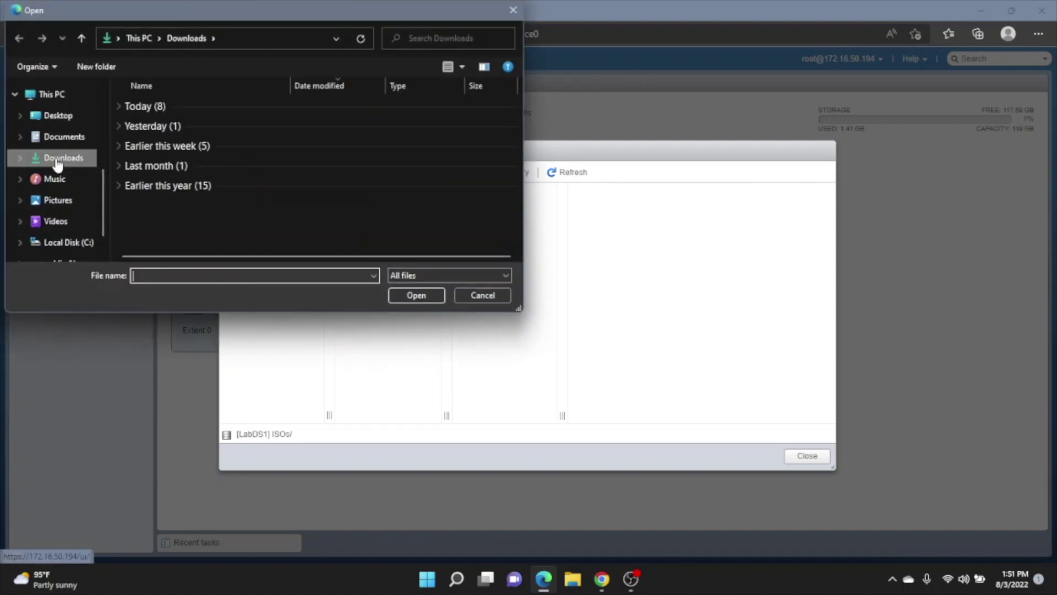
{"action": "left_click", "coordinate": [57, 118]}
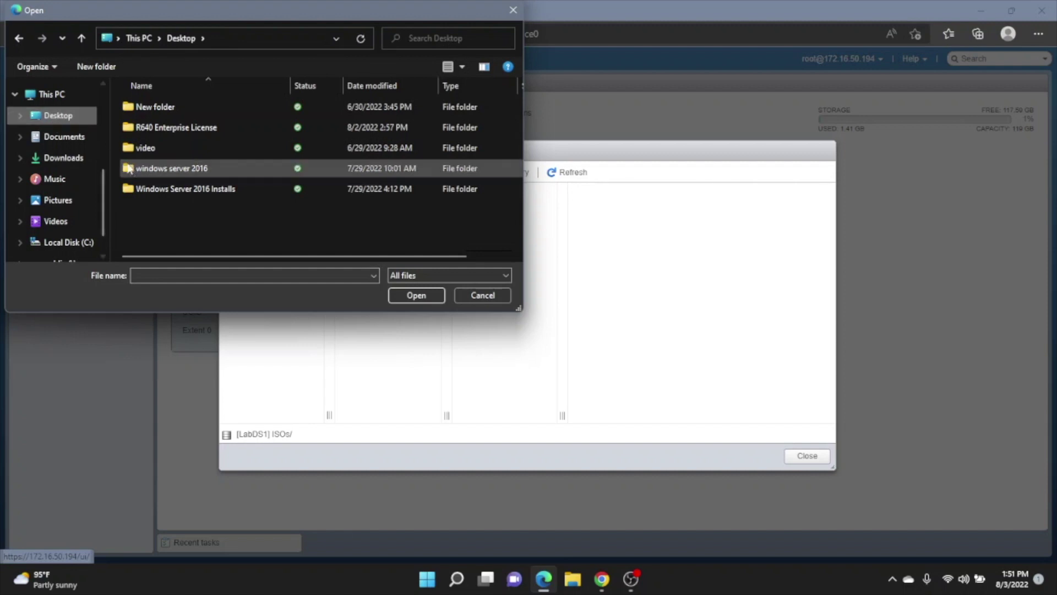
{"action": "double_click", "coordinate": [137, 168]}
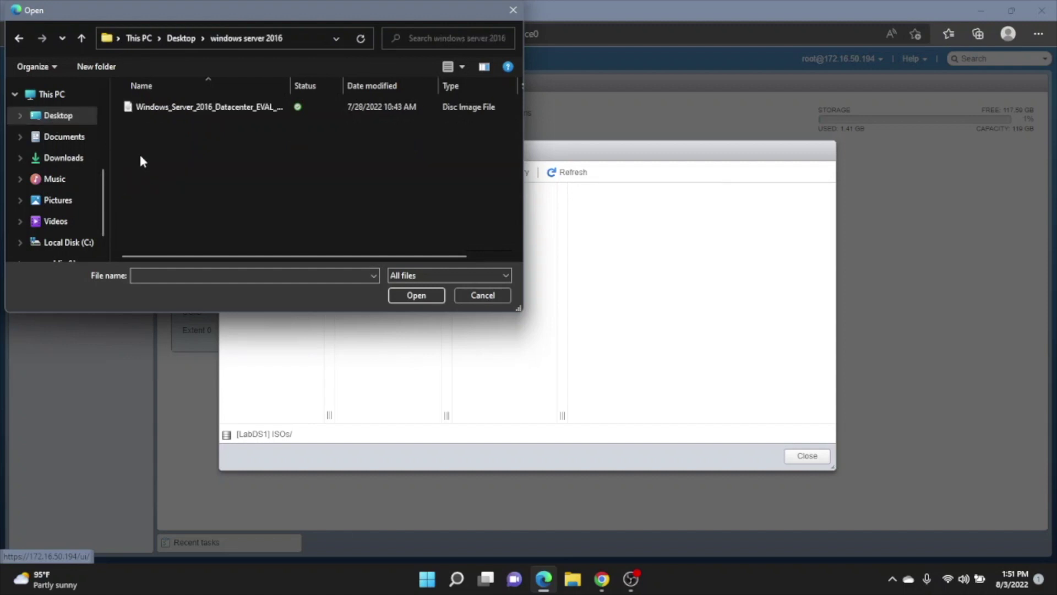
{"action": "left_click", "coordinate": [165, 110]}
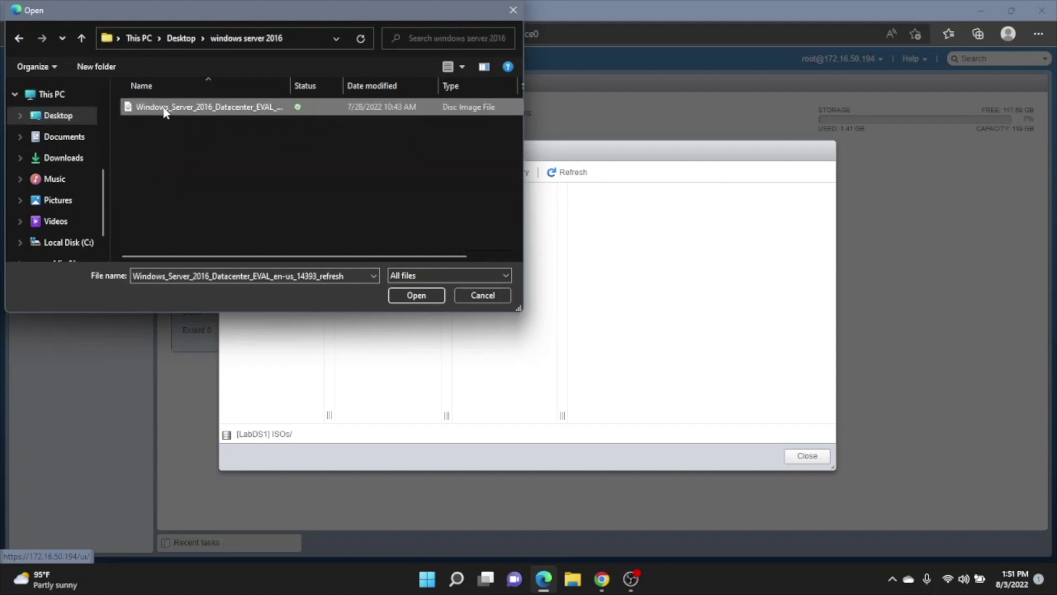
{"action": "left_click", "coordinate": [402, 296]}
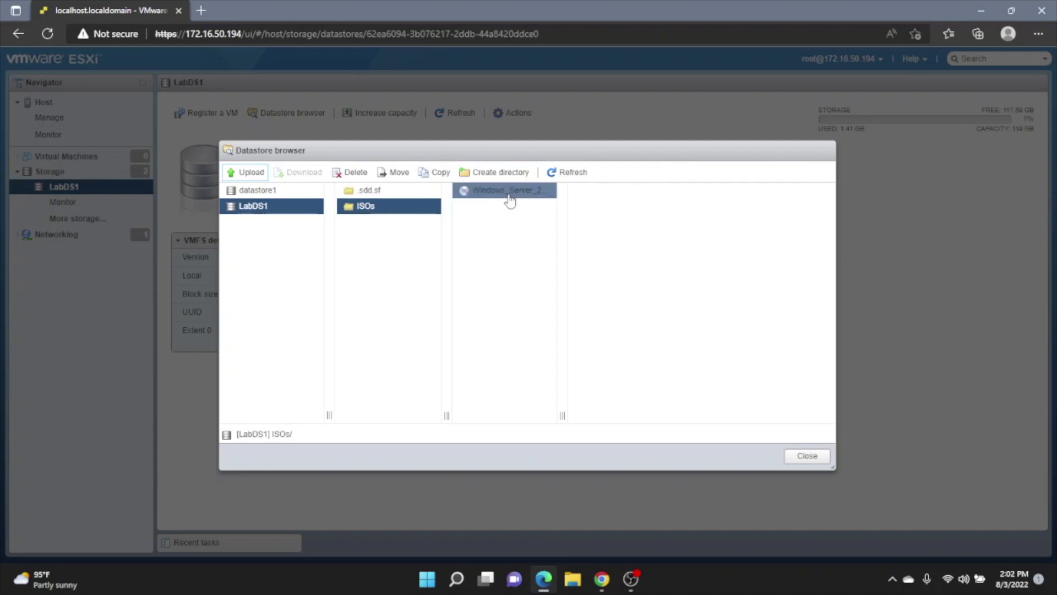
- Verify the uploaded 6.49 GB ISO, close the datastore browser, and show Virtual Machines
{"action": "left_click", "coordinate": [509, 194]}
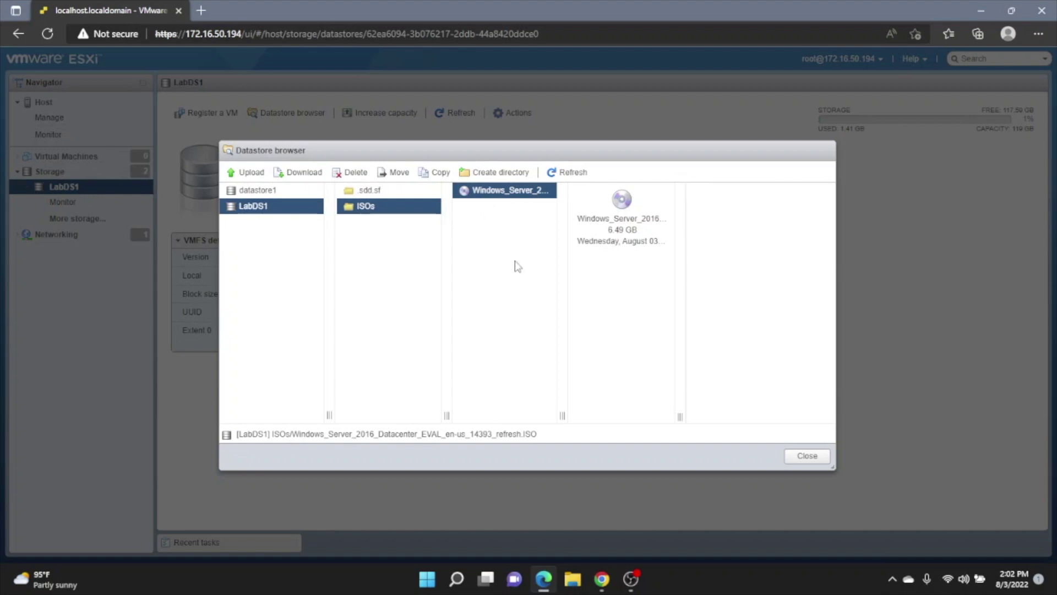
{"action": "left_click", "coordinate": [807, 455]}
{"action": "left_click", "coordinate": [117, 158]}
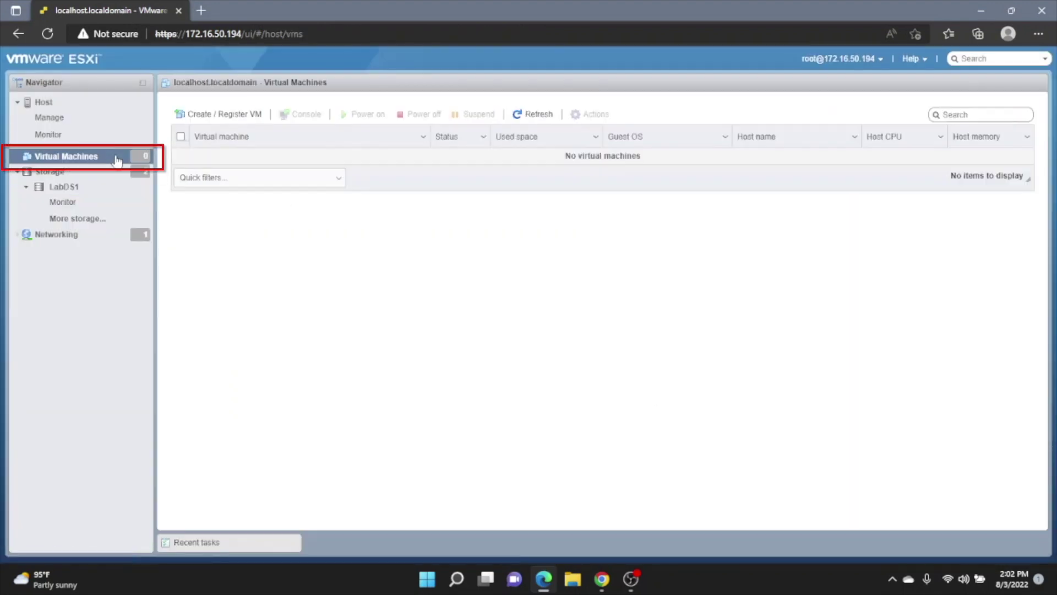
- Start a new virtual machine and name it LabVM1
{"action": "left_click", "coordinate": [224, 114]}
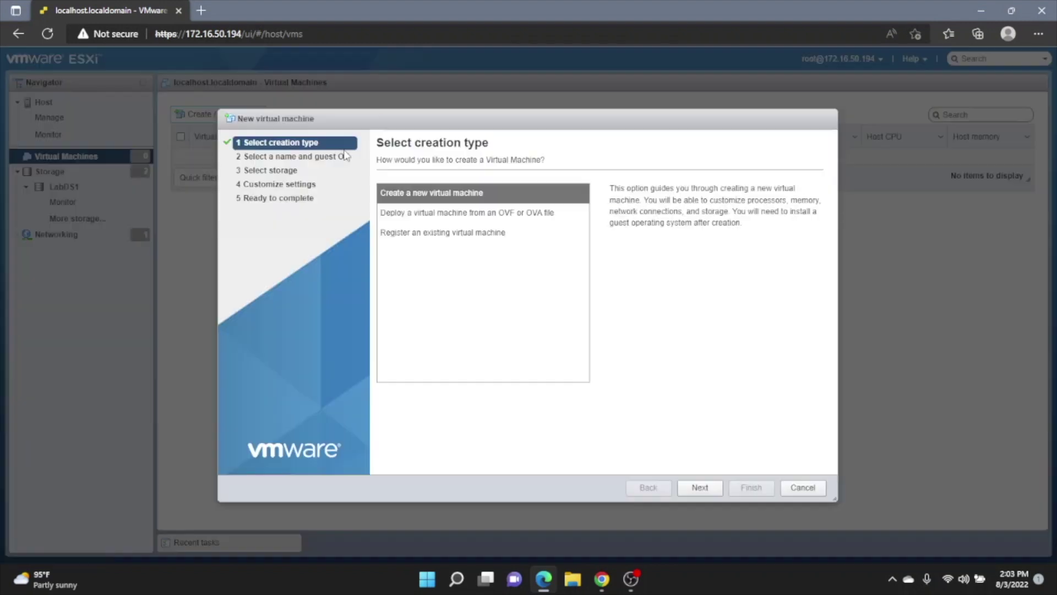
{"action": "left_click", "coordinate": [713, 493]}
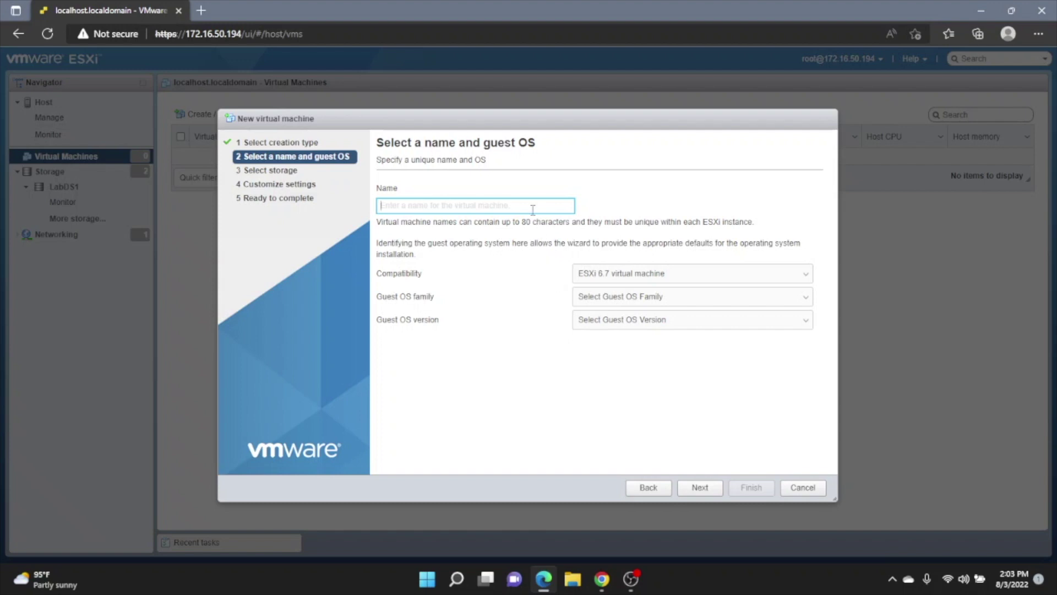
{"action": "type", "text": "LabVS"}
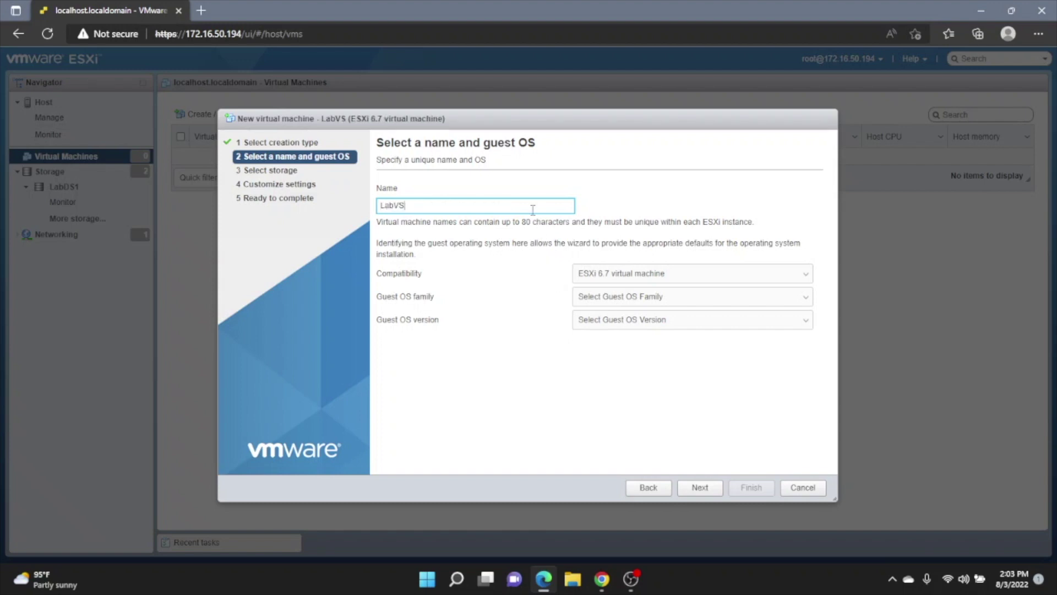
{"action": "type", "text": "1"}
{"action": "key", "text": "BackSpace"}
{"action": "key", "text": "BackSpace"}
{"action": "key", "text": "BackSpace"}
{"action": "type", "text": "VM1"}
- Set guest OS family Windows and version Microsoft Windows Server 2016 (64-bit), then continue
{"action": "left_click", "coordinate": [768, 300]}
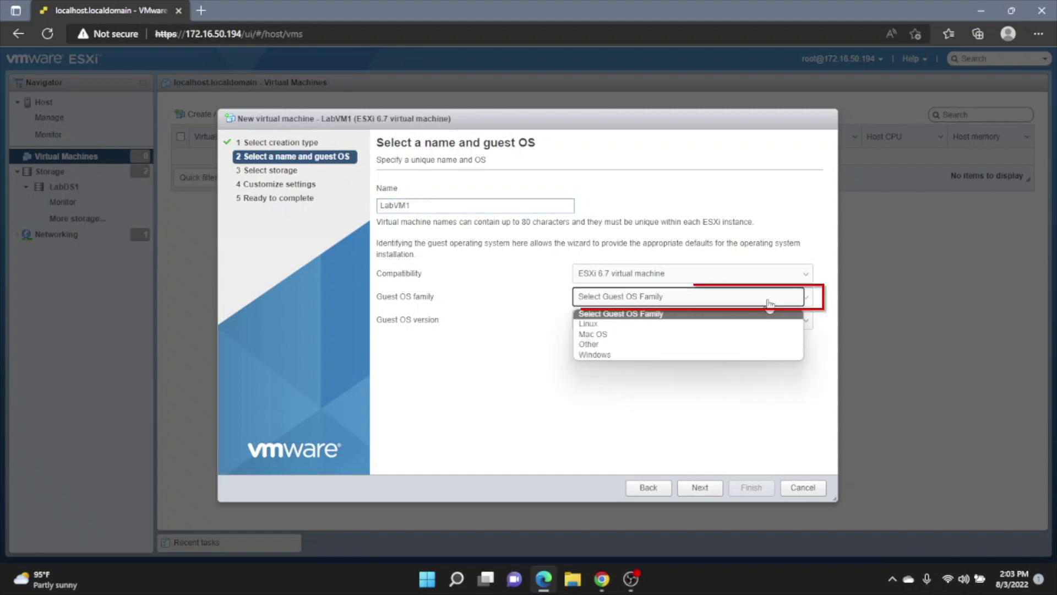
{"action": "left_click", "coordinate": [657, 360]}
{"action": "left_click", "coordinate": [682, 322]}
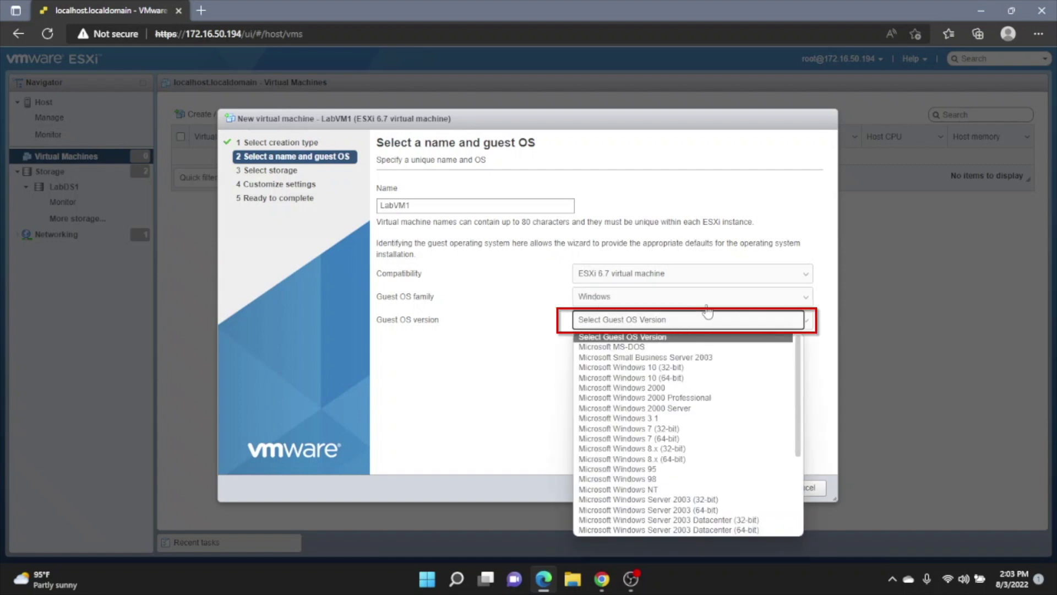
{"action": "scroll", "coordinate": [713, 385], "scroll_direction": "down", "scroll_amount": 4}
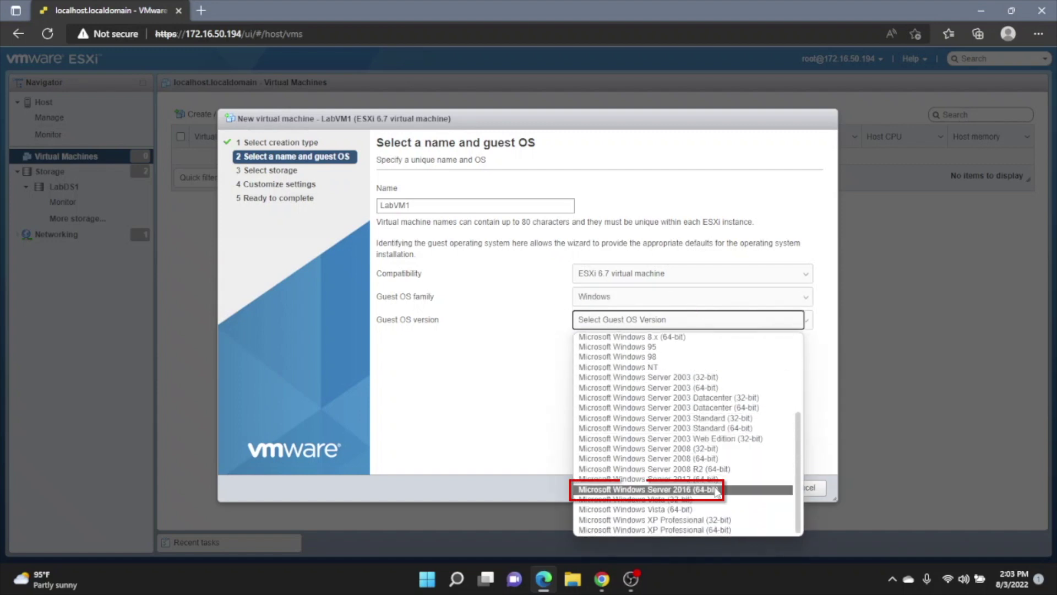
{"action": "left_click", "coordinate": [716, 489]}
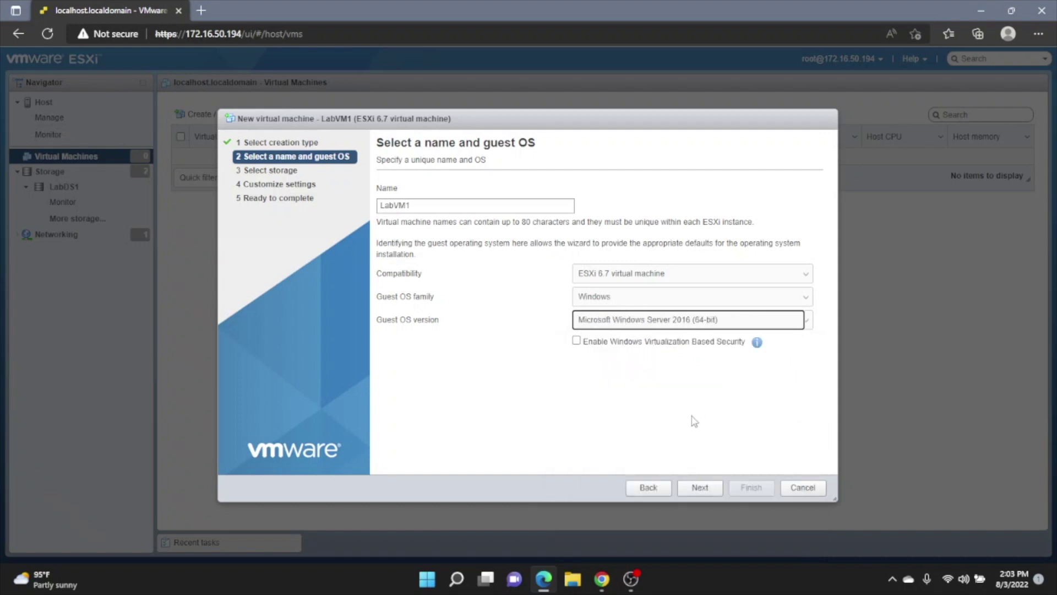
{"action": "left_click", "coordinate": [704, 488]}
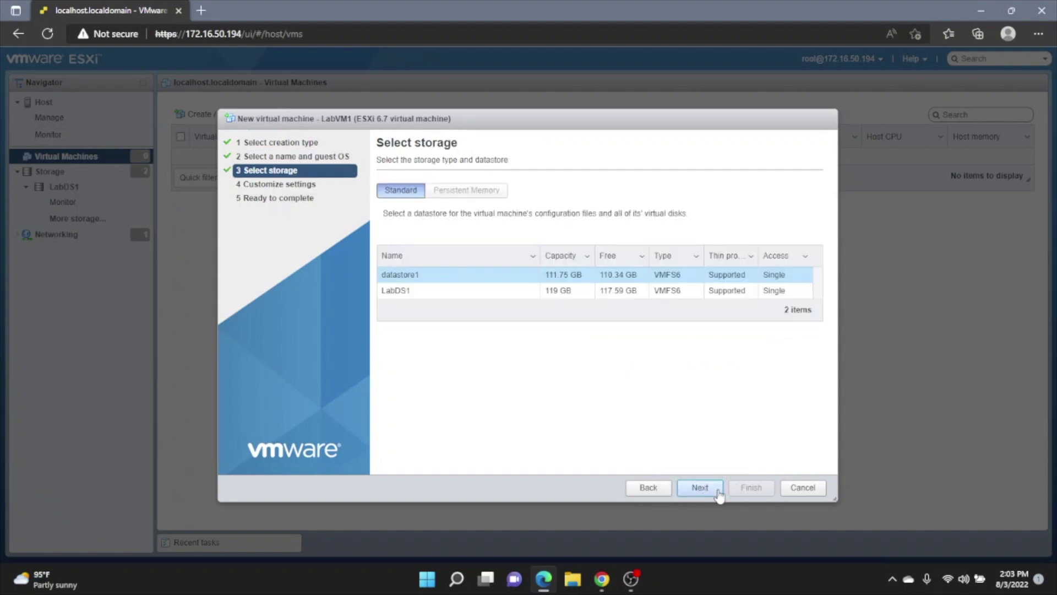
- Select LabDS1 as the VM's storage datastore
{"action": "left_click", "coordinate": [512, 302]}
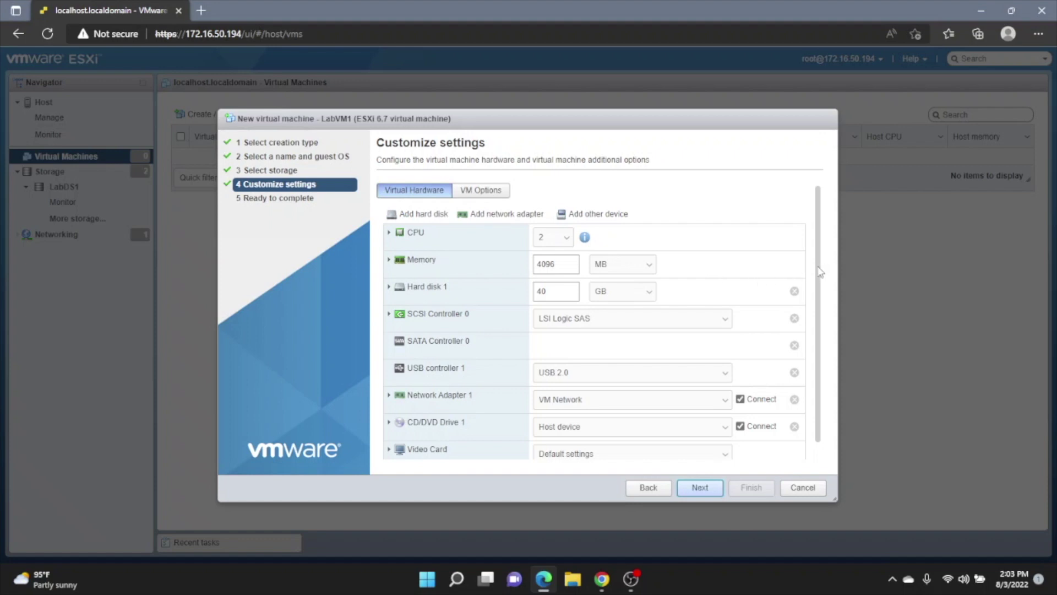
- Set CD/DVD Drive 1 to the Windows Server 2016 ISO in LabDS1/ISOs and review the summary
{"action": "scroll", "coordinate": [820, 281], "scroll_direction": "down", "scroll_amount": 1}
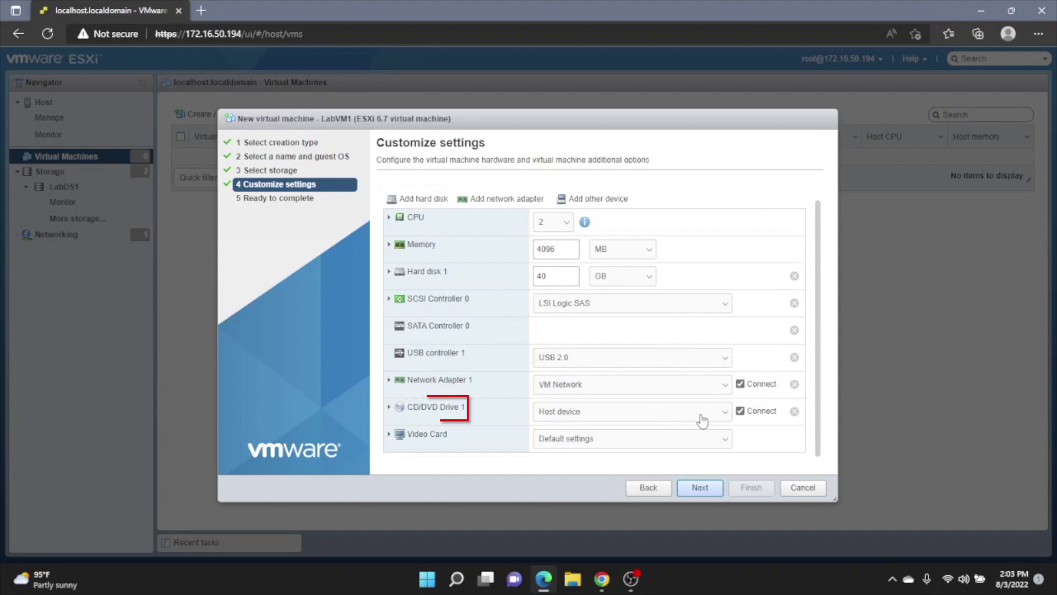
{"action": "left_click", "coordinate": [723, 412]}
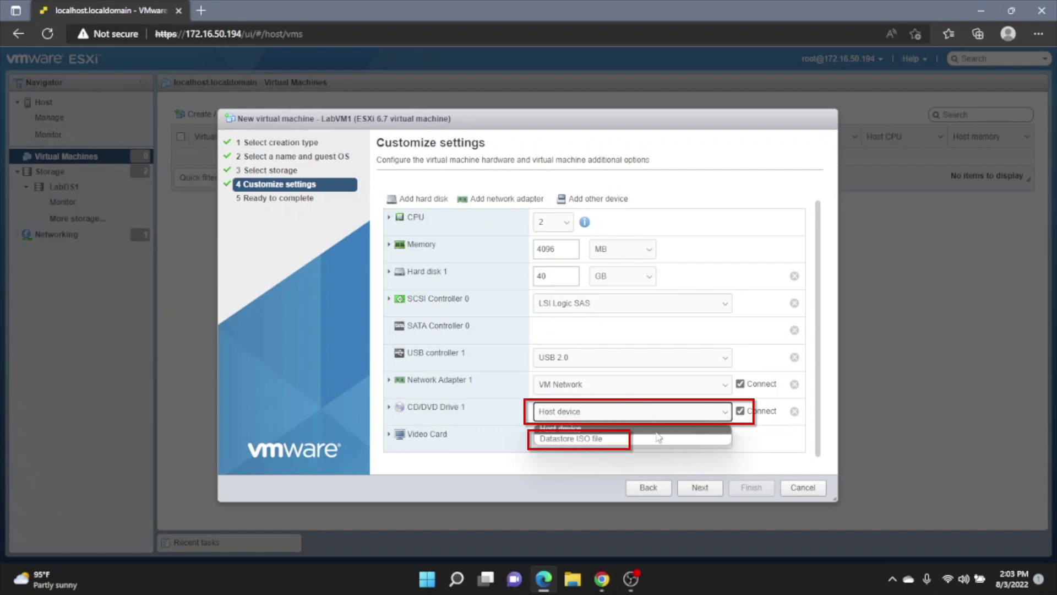
{"action": "left_click", "coordinate": [632, 443]}
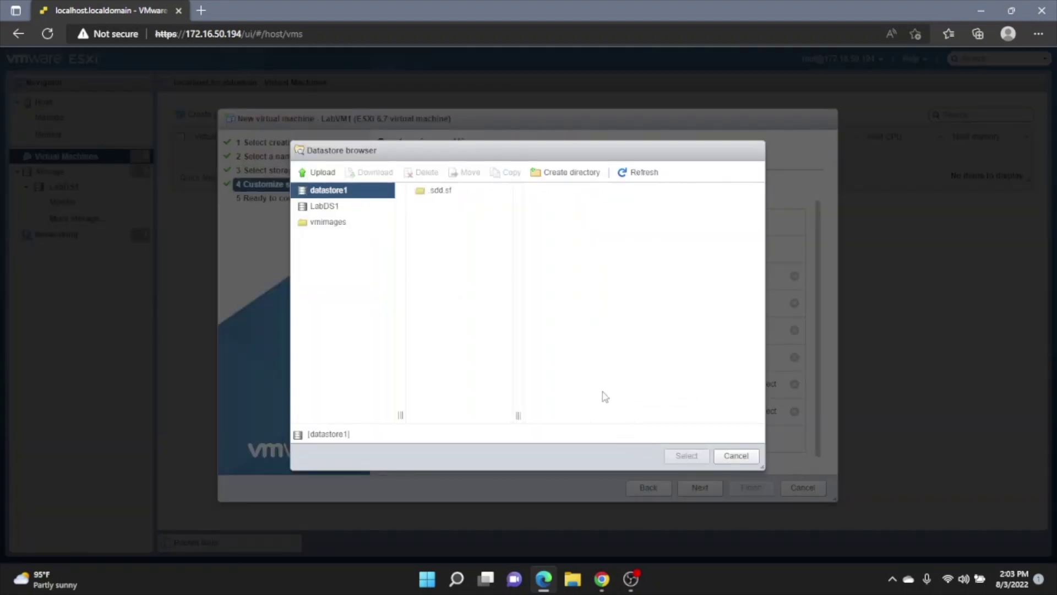
{"action": "left_click", "coordinate": [335, 207]}
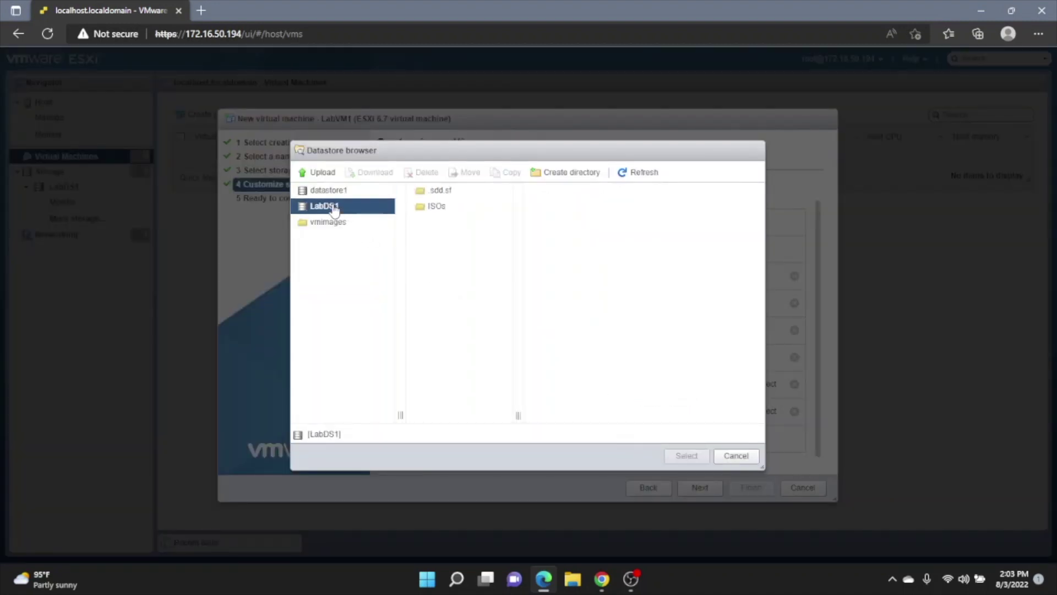
{"action": "left_click", "coordinate": [422, 208]}
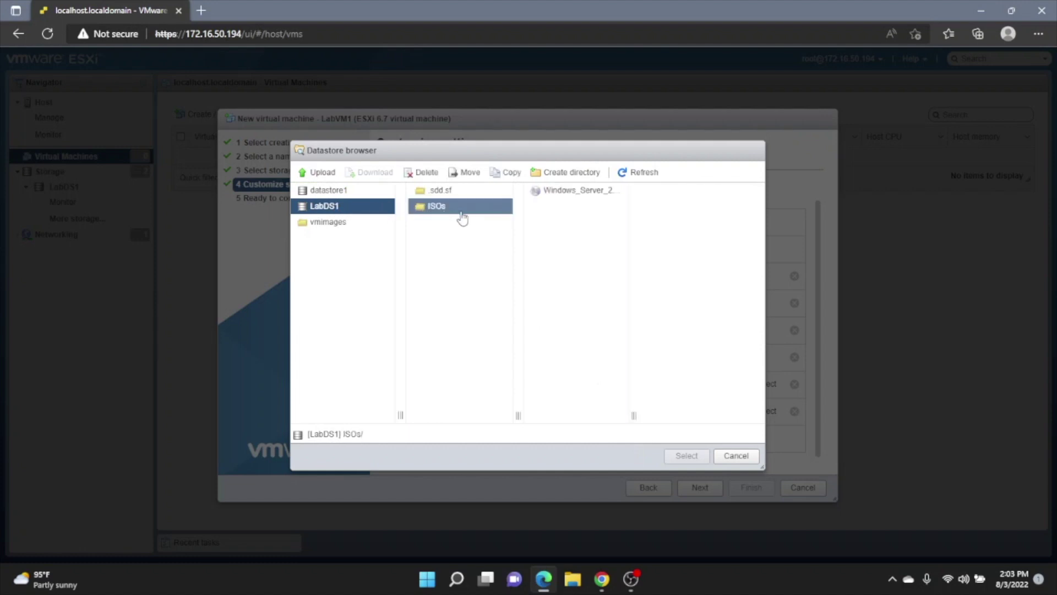
{"action": "left_click", "coordinate": [537, 193]}
{"action": "left_click", "coordinate": [673, 456]}
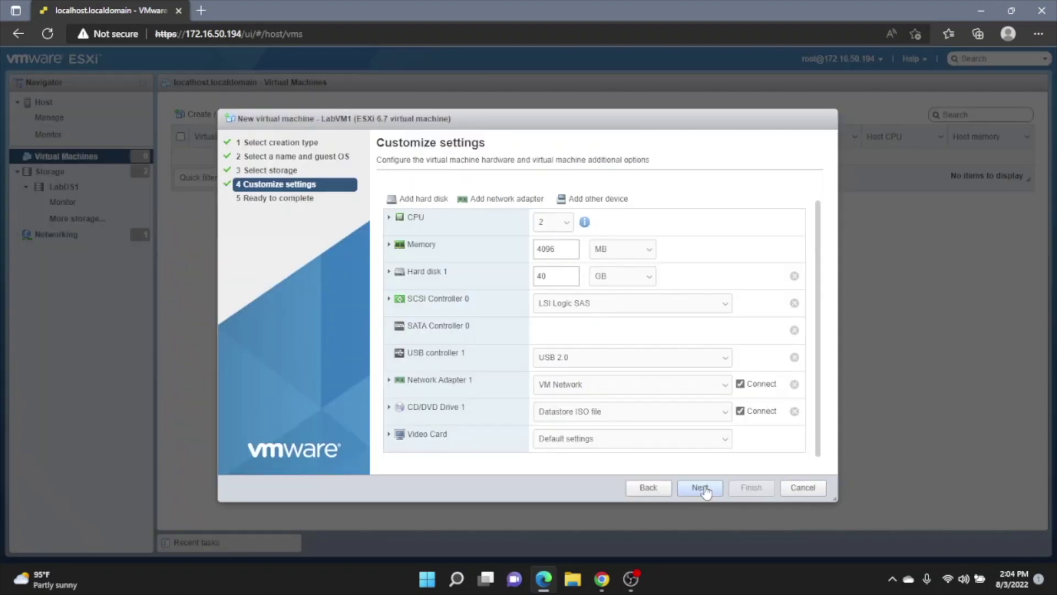
{"action": "left_click", "coordinate": [706, 489]}
{"action": "left_click_drag", "start_coordinate": [834, 306], "coordinate": [836, 420]}
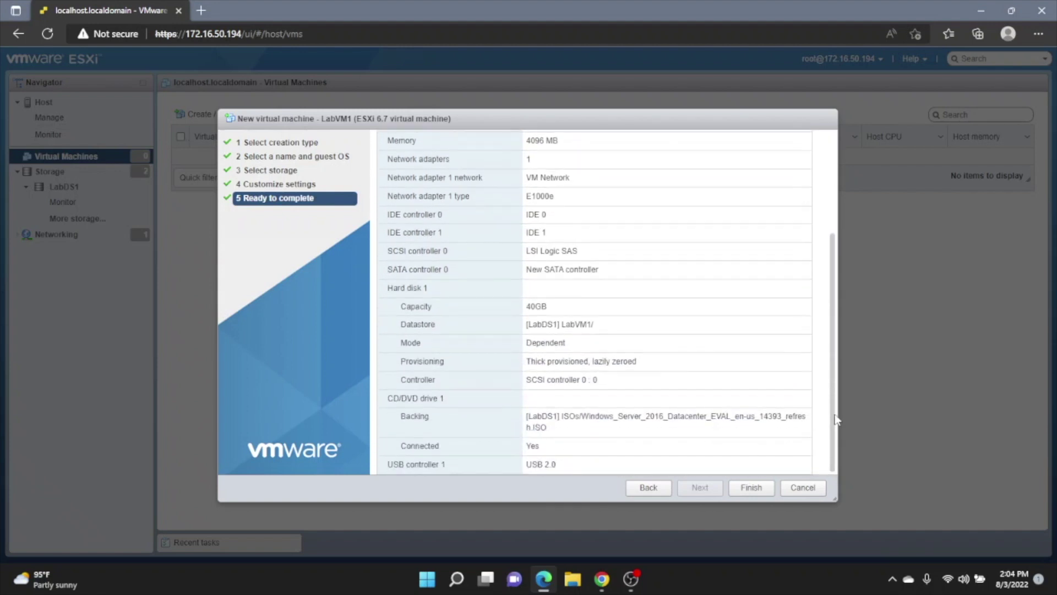
- Finish the wizard to create LabVM1 and open its details page
{"action": "left_click", "coordinate": [768, 495]}
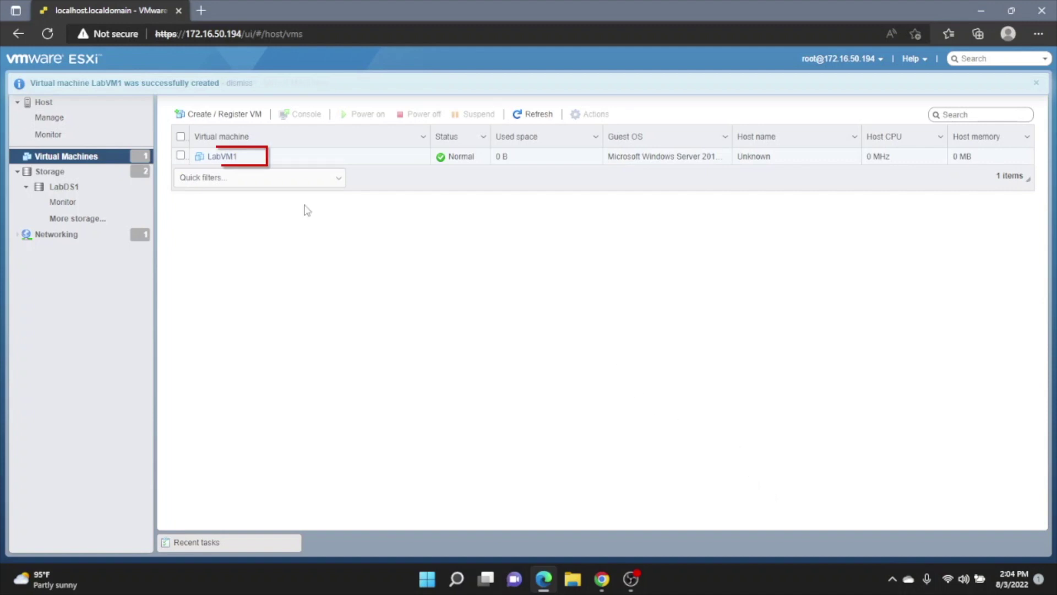
{"action": "left_click", "coordinate": [222, 157]}
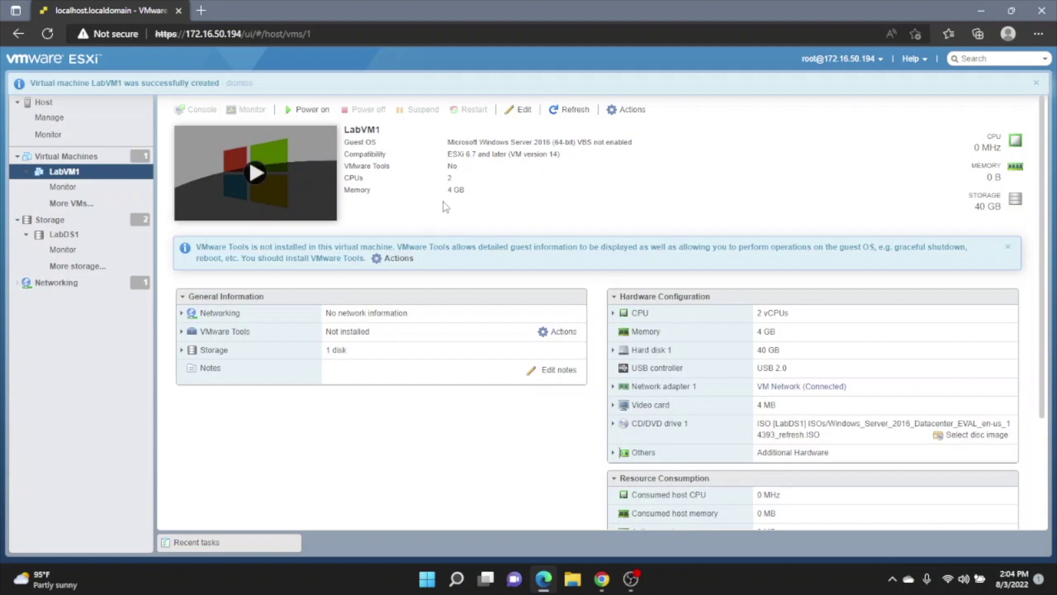
- Power on LabVM1 and open its browser console
{"action": "left_click", "coordinate": [283, 112]}
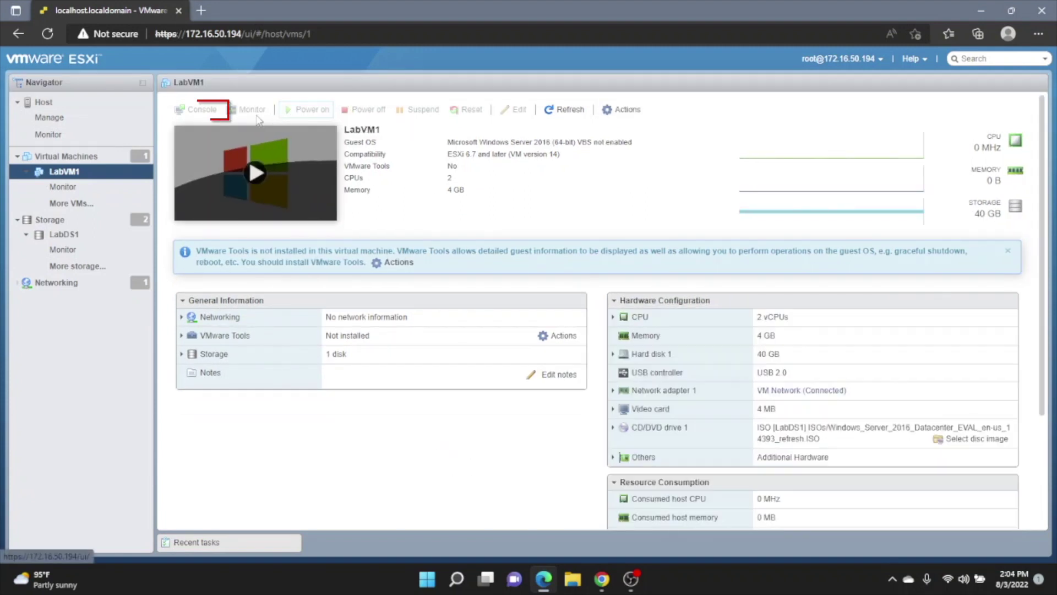
{"action": "left_click", "coordinate": [197, 112]}
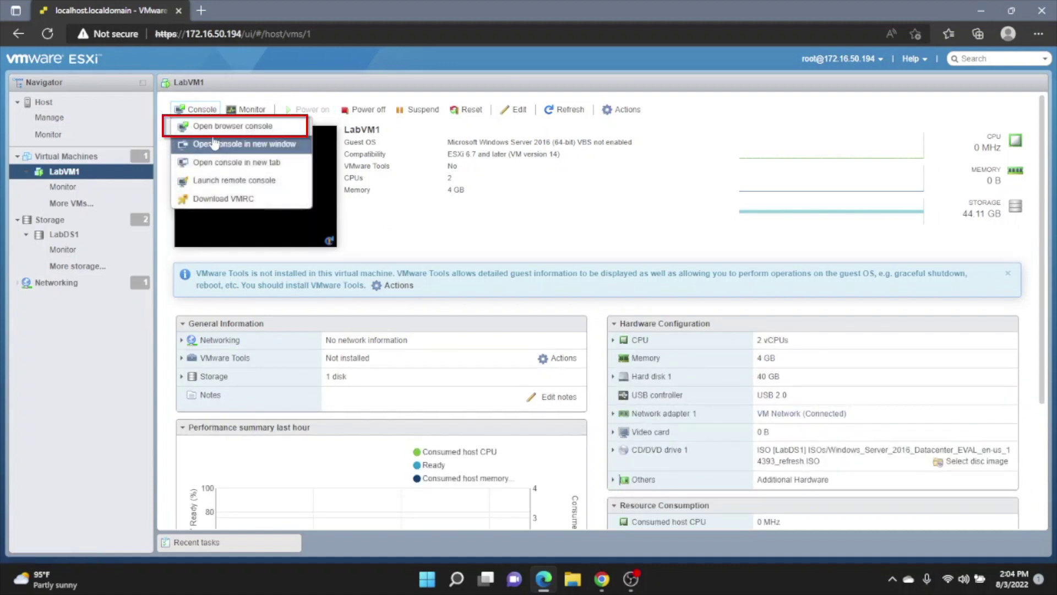
{"action": "left_click", "coordinate": [215, 130]}
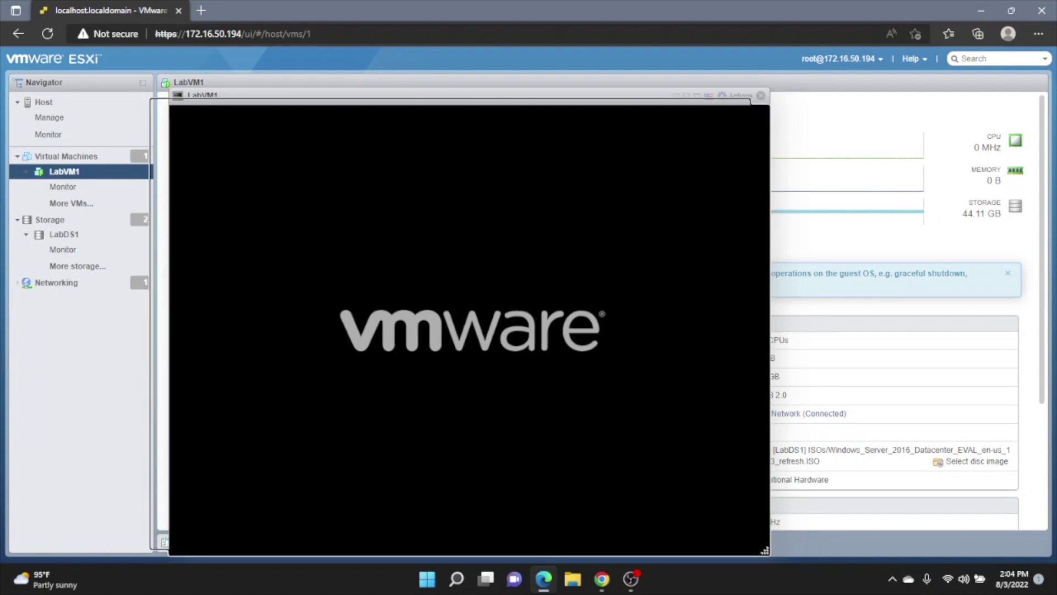
- Boot from the DVD, keep default language settings, and choose Standard Evaluation (Desktop Experience)
{"action": "key", "text": "Return"}
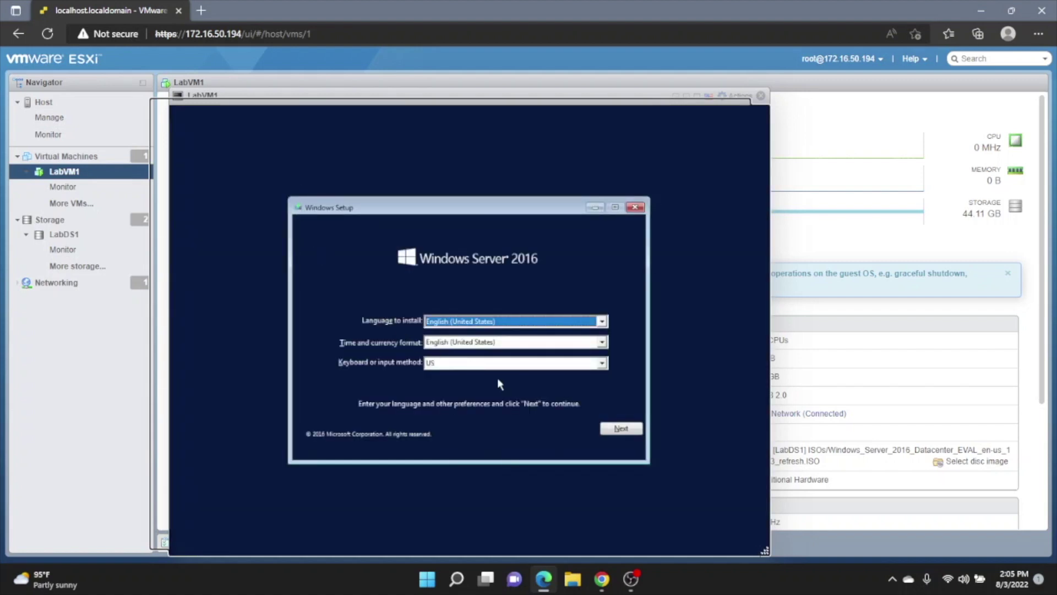
{"action": "left_click", "coordinate": [616, 431]}
{"action": "left_click", "coordinate": [498, 341]}
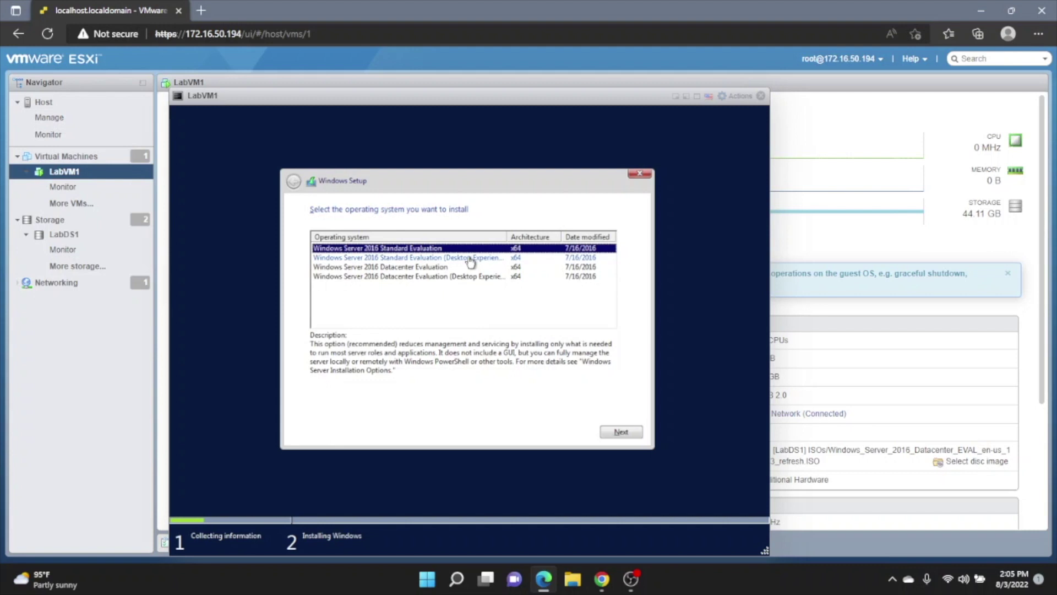
{"action": "left_click", "coordinate": [471, 258]}
- Accept the license, pick Custom install, create a new partition on drive 0, and install
{"action": "left_click", "coordinate": [619, 433]}
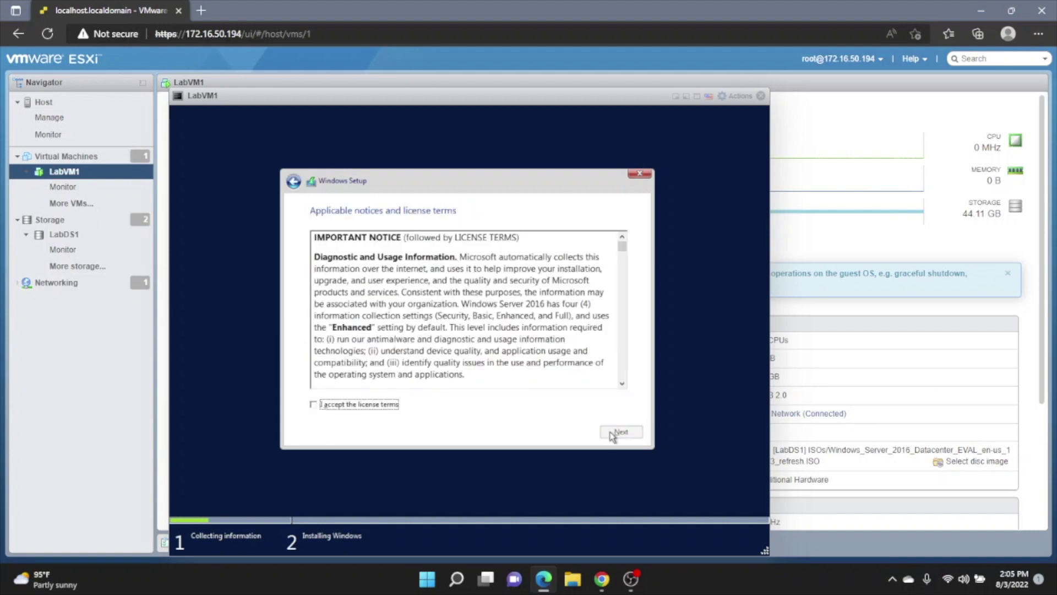
{"action": "left_click", "coordinate": [315, 406]}
{"action": "left_click", "coordinate": [619, 432]}
{"action": "left_click", "coordinate": [490, 321]}
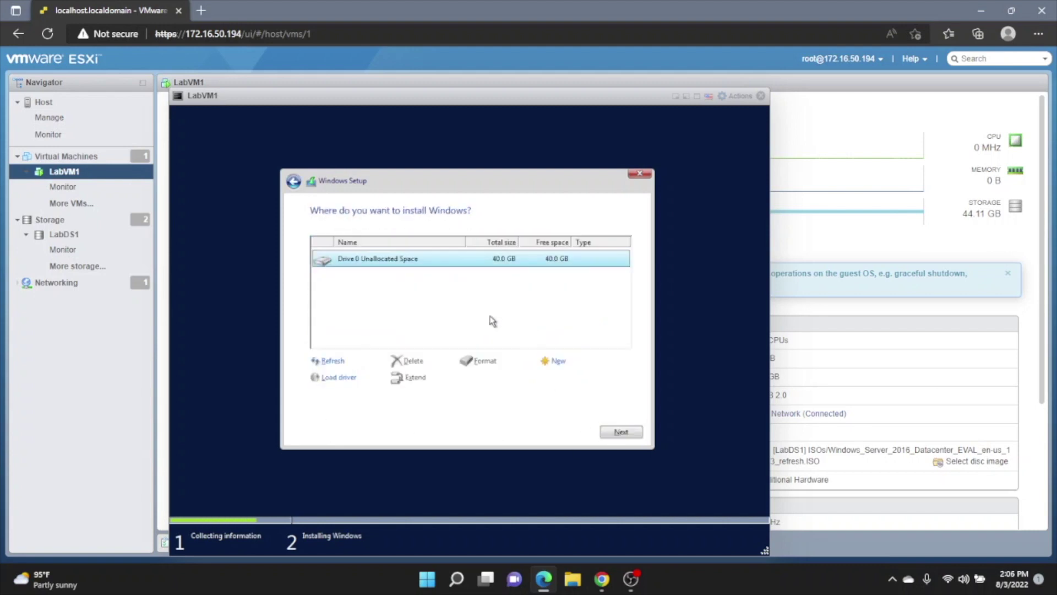
{"action": "left_click", "coordinate": [557, 361]}
{"action": "left_click", "coordinate": [575, 378]}
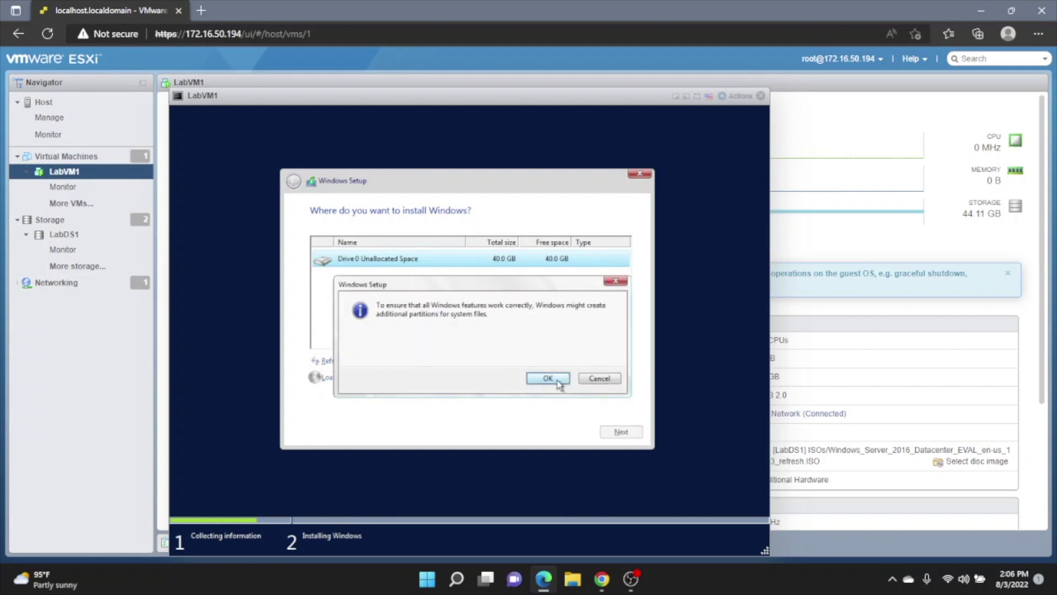
{"action": "left_click", "coordinate": [557, 379]}
{"action": "left_click", "coordinate": [608, 432]}
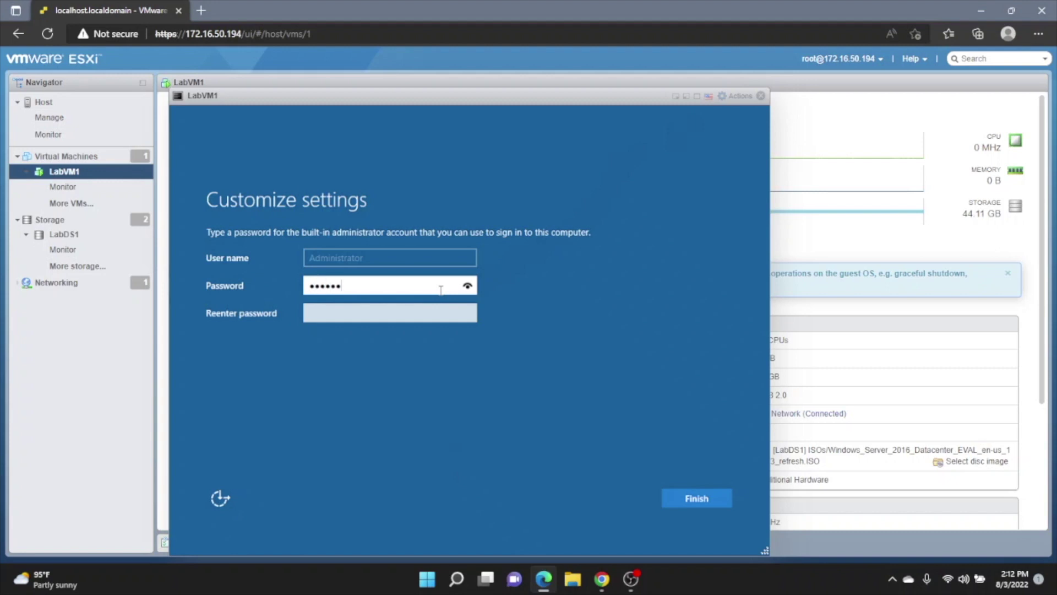
- Confirm the new Administrator password and finish the account setup
{"action": "key", "text": "Tab"}
{"action": "type", "text": "Pa"}
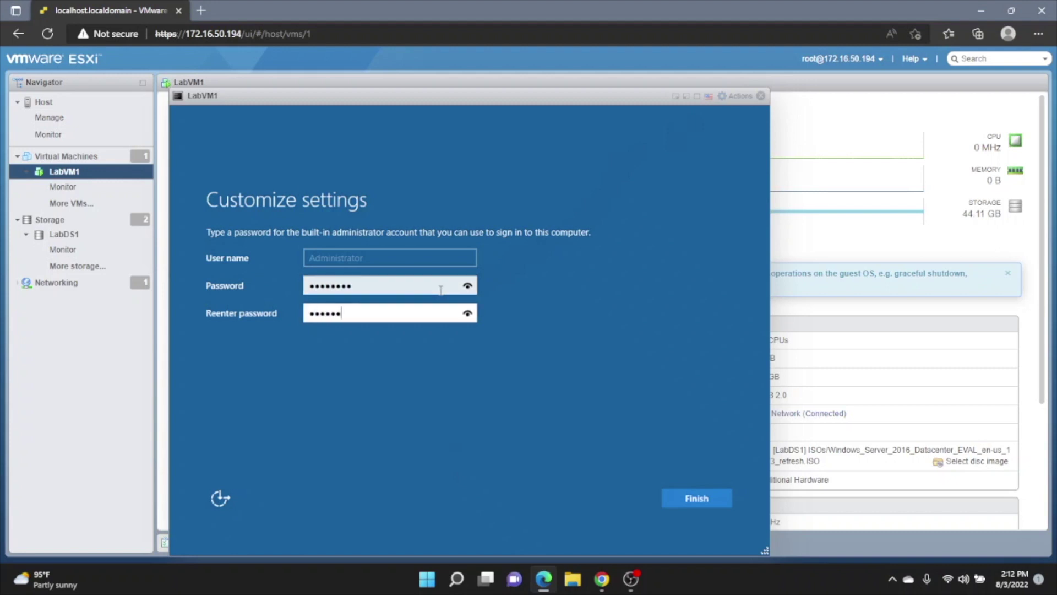
{"action": "left_click", "coordinate": [685, 499]}
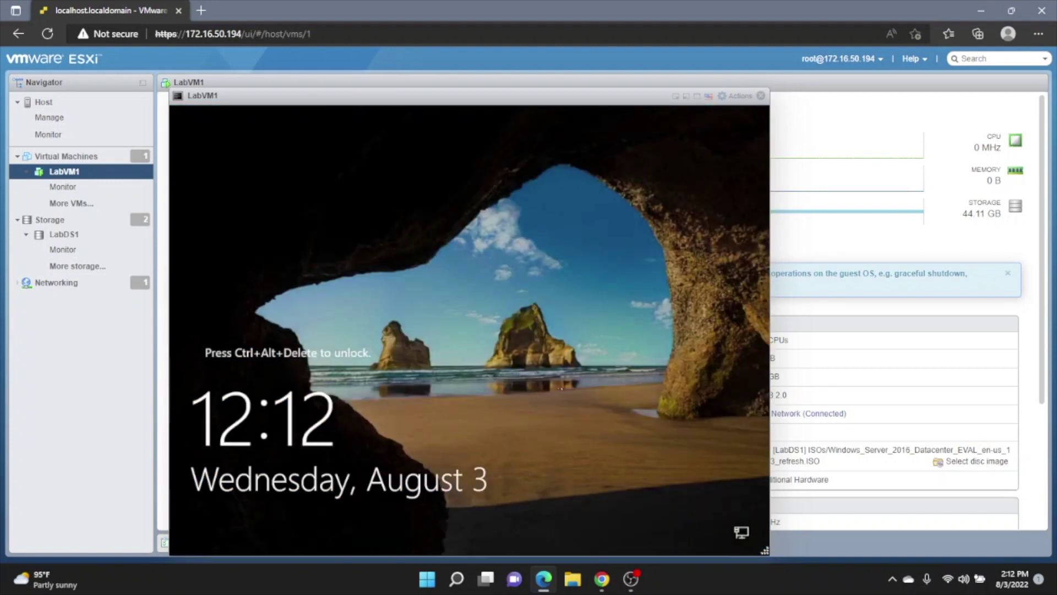
- Send Ctrl-Alt-Delete to LabVM1 via the Guest OS menu, then sign in as Administrator with the password
{"action": "left_click", "coordinate": [733, 96]}
{"action": "mouse_move", "coordinate": [756, 206]}
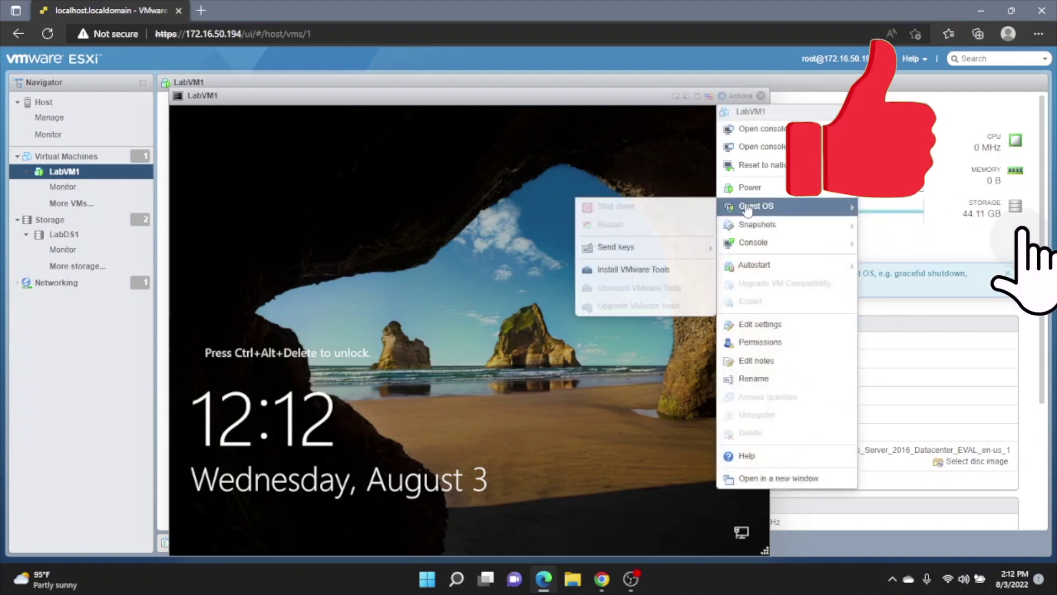
{"action": "mouse_move", "coordinate": [675, 251]}
{"action": "left_click", "coordinate": [496, 247]}
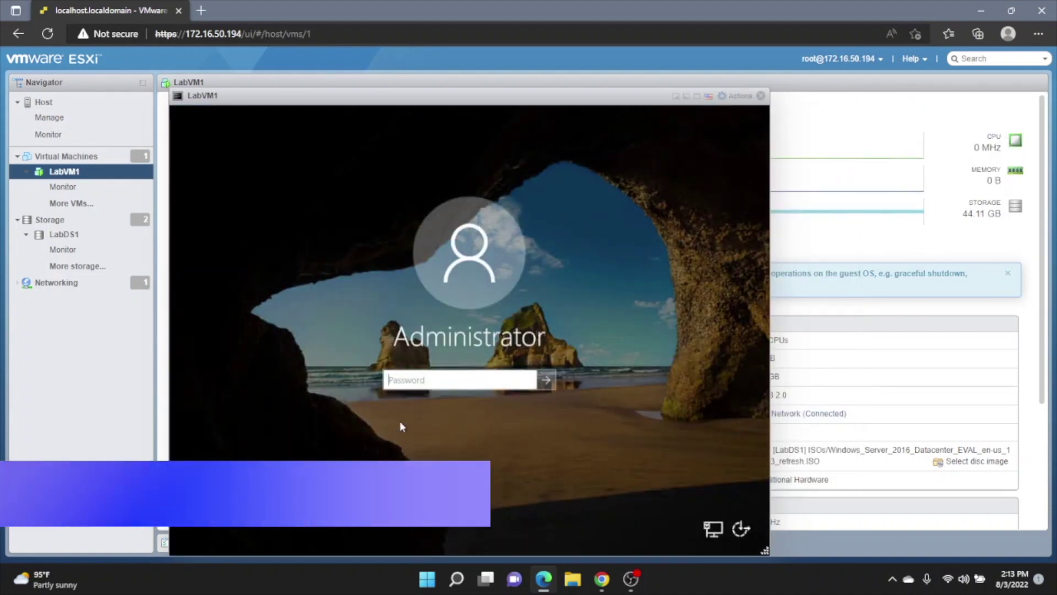
{"action": "left_click", "coordinate": [419, 381]}
{"action": "type", "text": "••••••"}
{"action": "key", "text": "Return"}
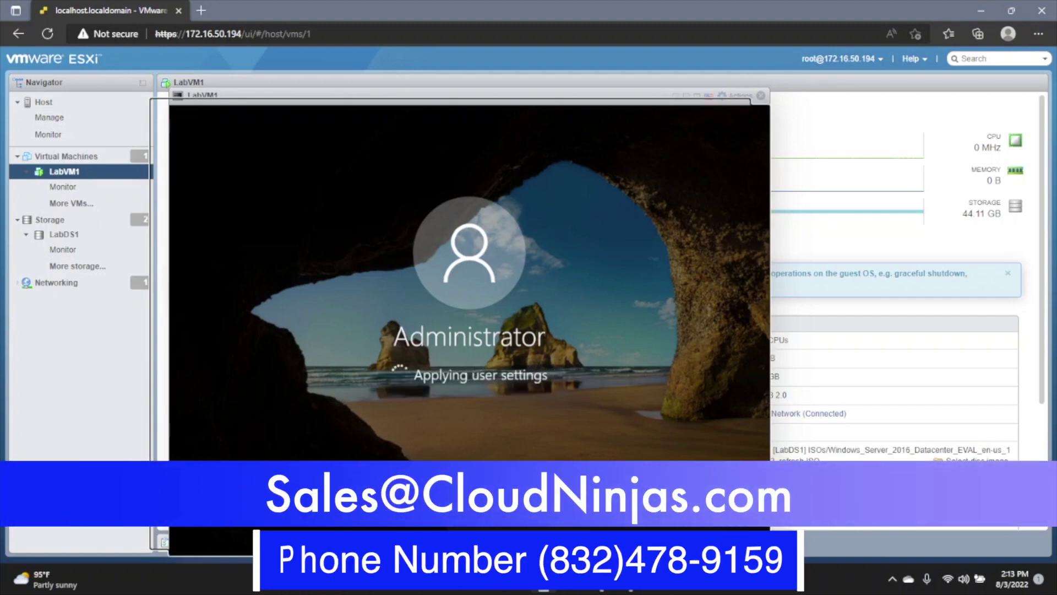